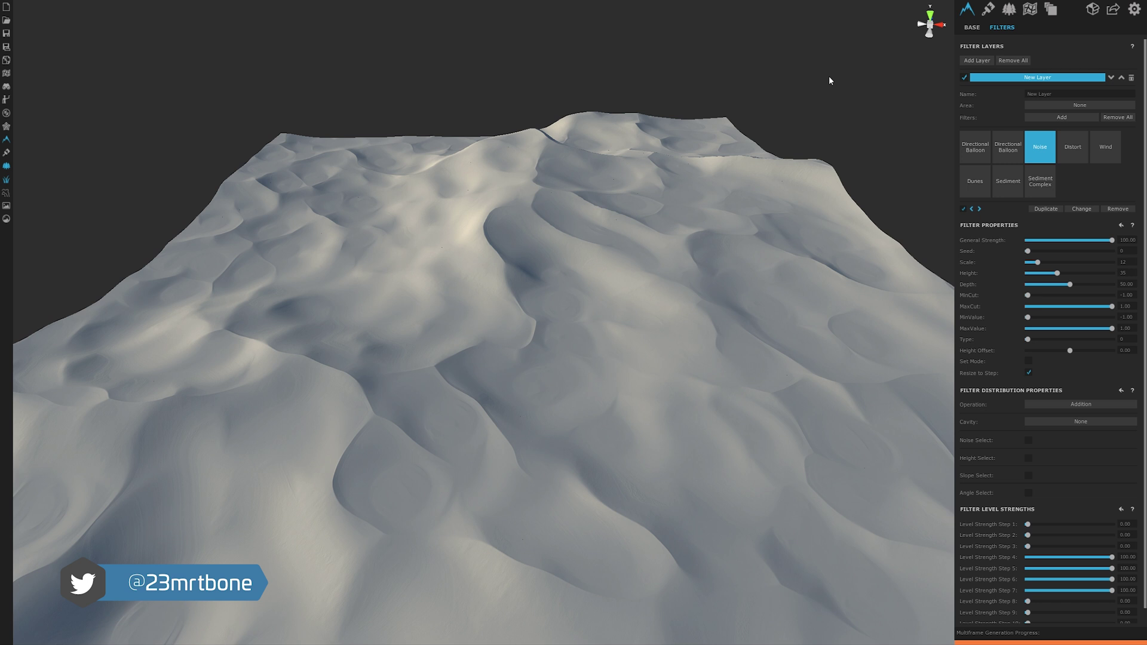
Disable the Noise, Distort and Wind filters in the filter layer
left_click(964, 209)
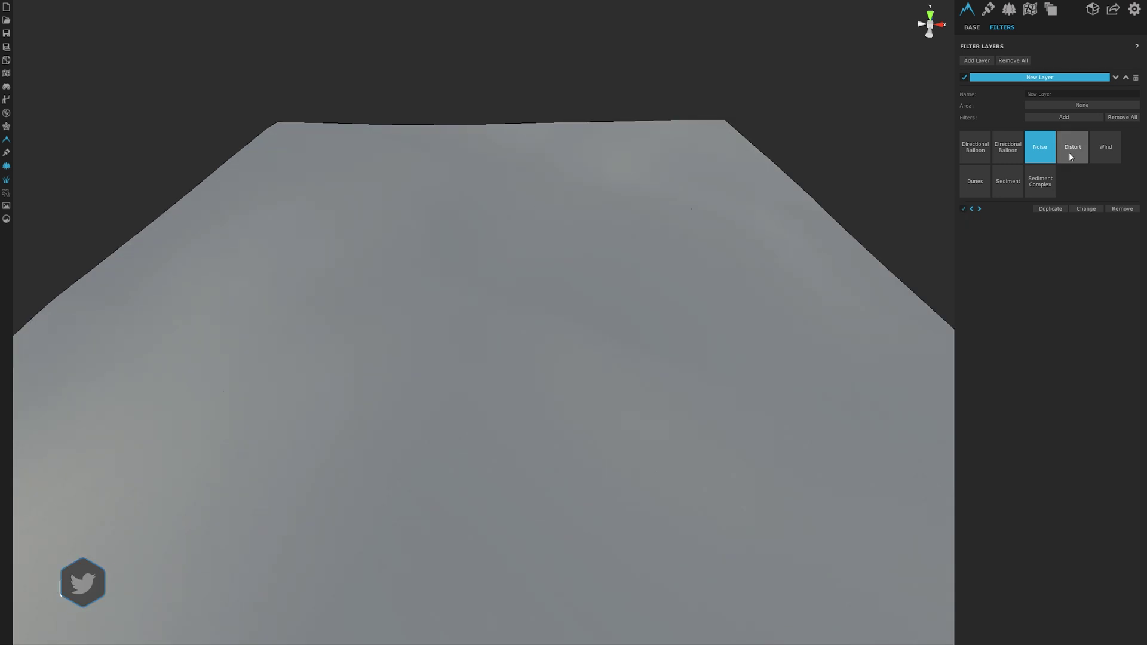
left_click(1070, 153)
left_click(963, 209)
left_click(964, 209)
left_click(1105, 147)
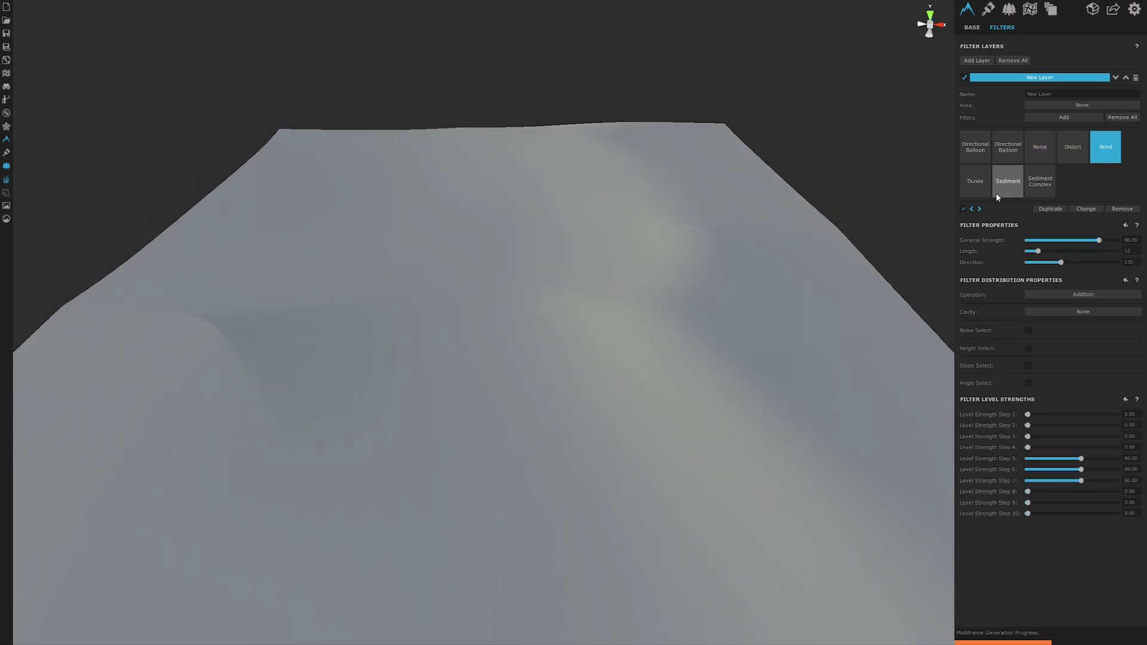
left_click(964, 209)
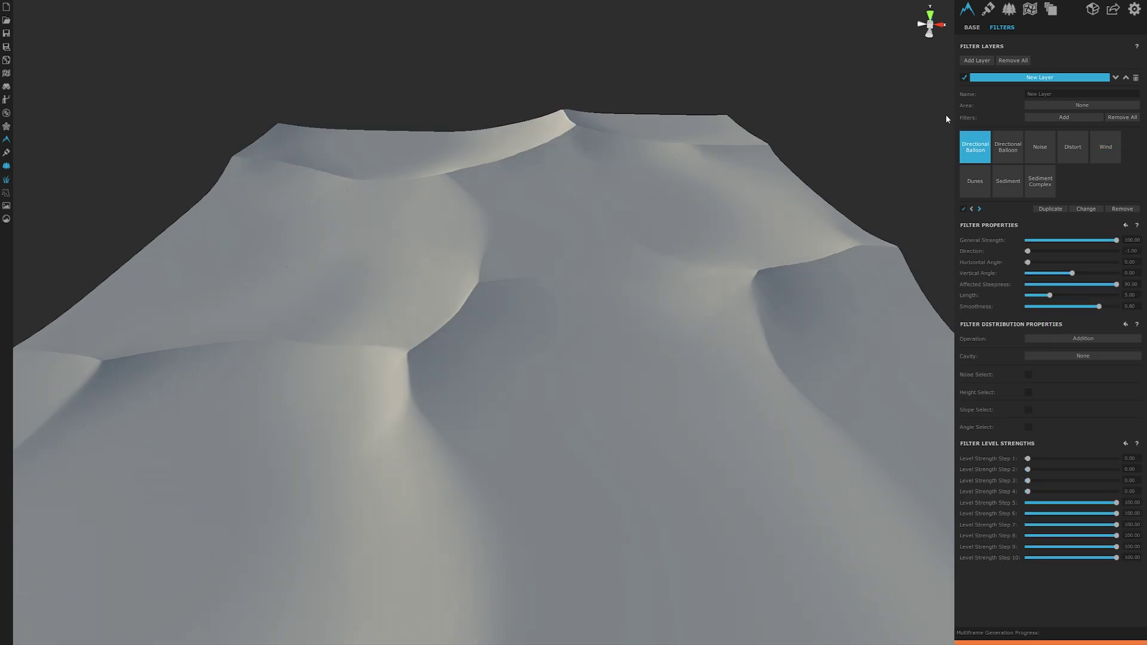
Add a Height Map filter from the Effect category to the filter layer
left_click(1054, 114)
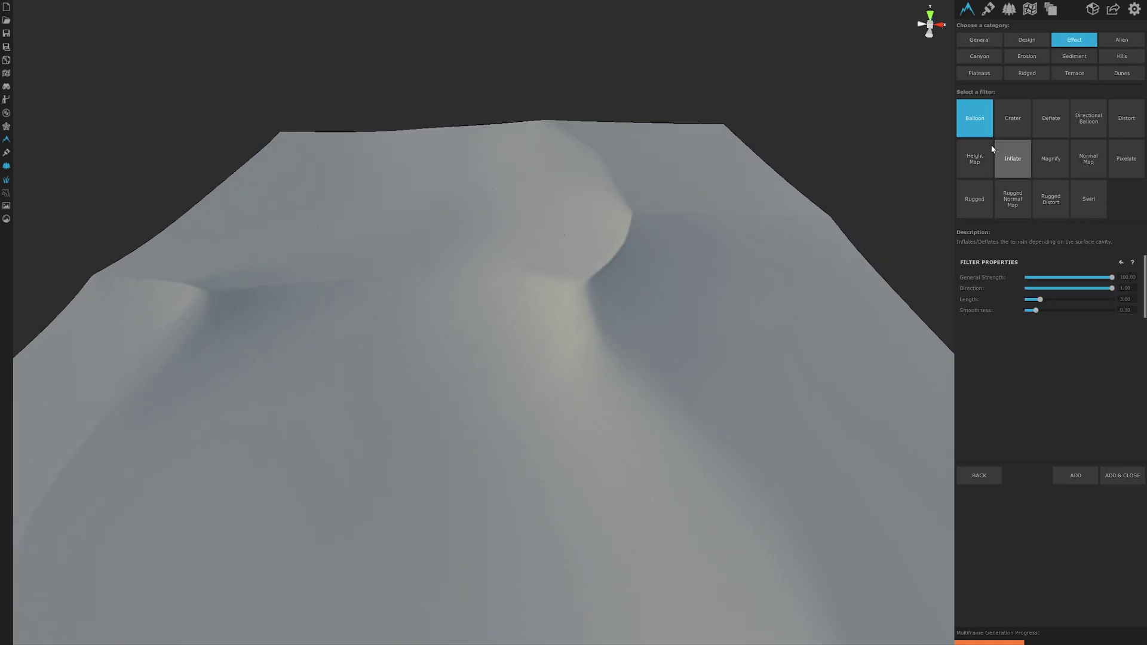
left_click(973, 159)
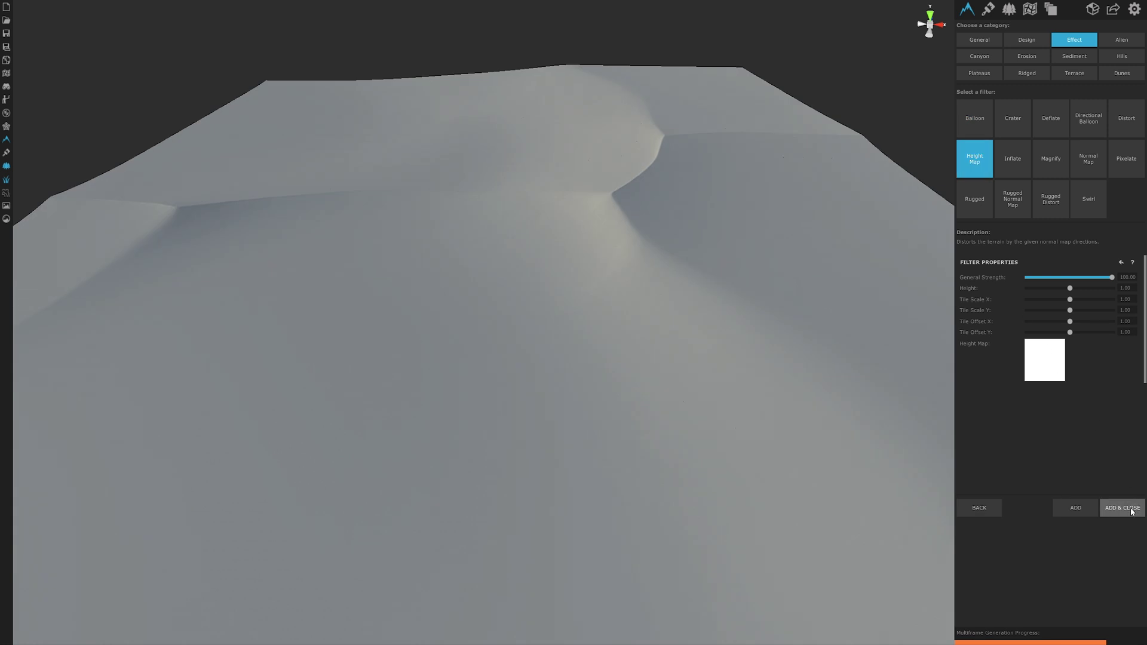
left_click(1132, 509)
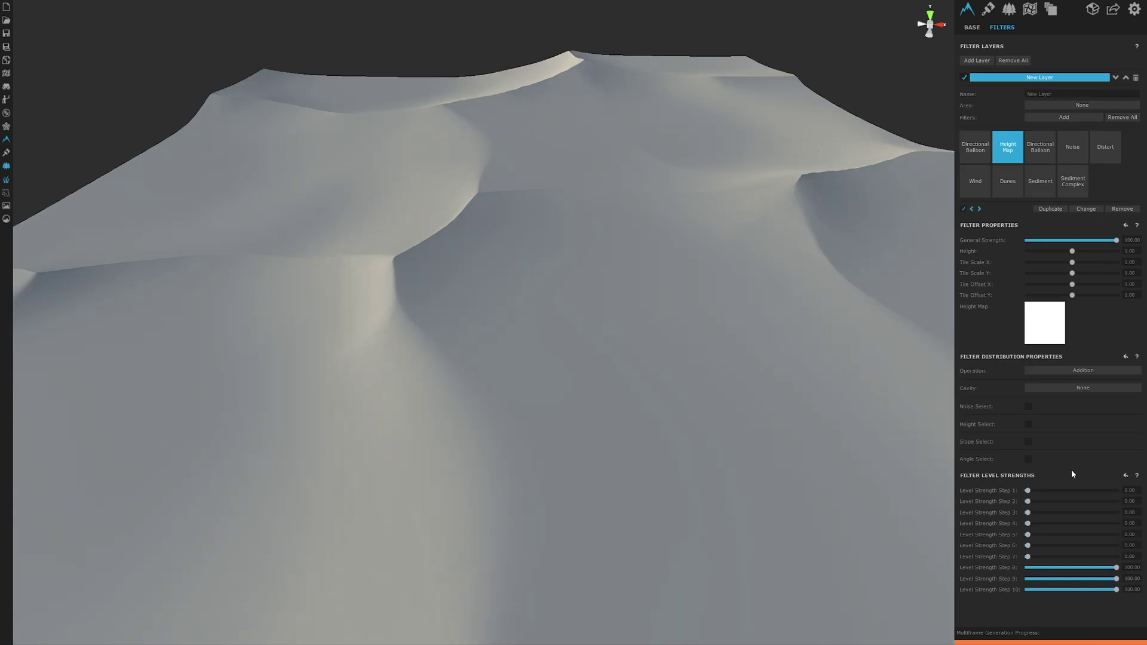
Assign the project's ground sand displacement texture as the height map, and set Tile Scale X to 10000 and Tile Scale Y to 12000
left_click(1043, 331)
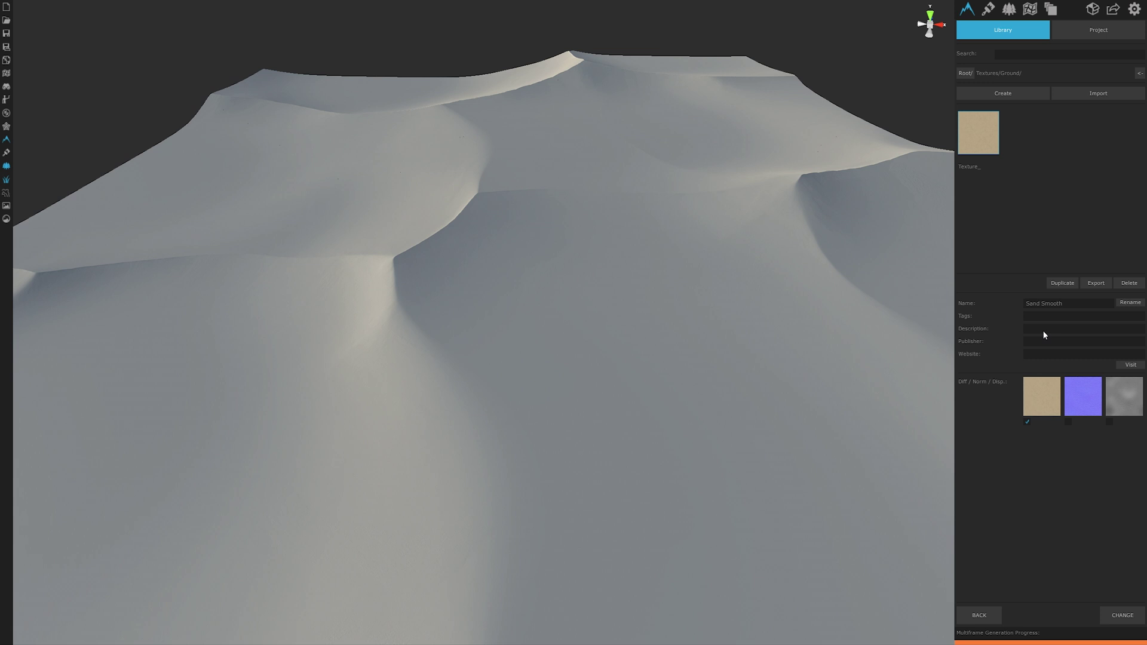
left_click(1097, 30)
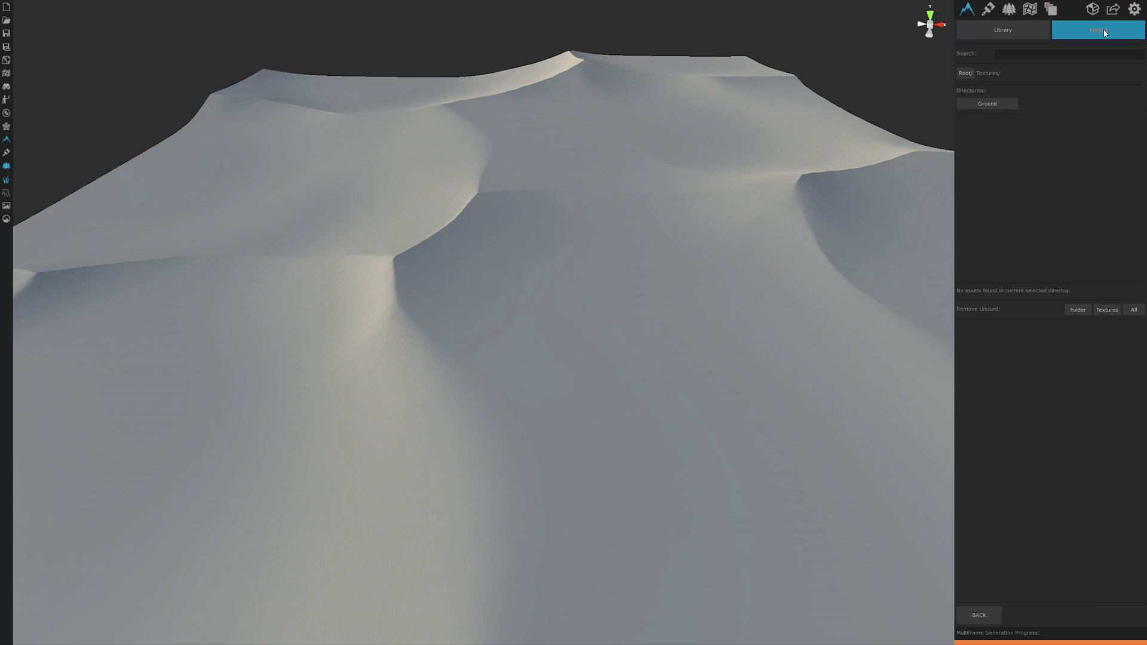
left_click(1001, 104)
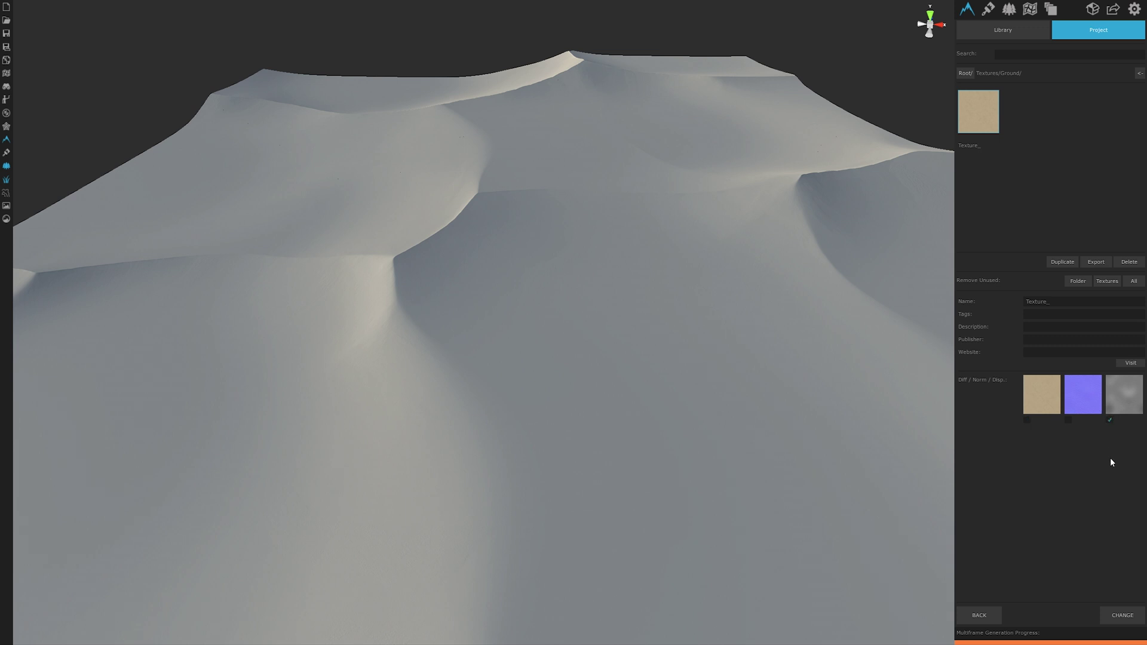
left_click(1122, 615)
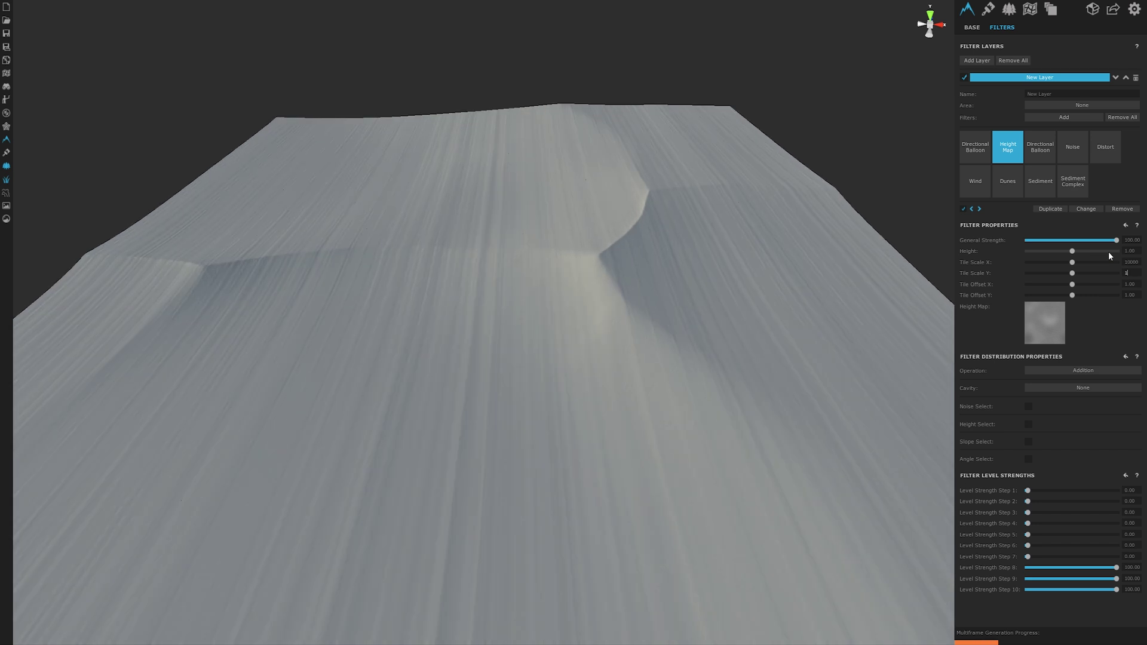
type("2000")
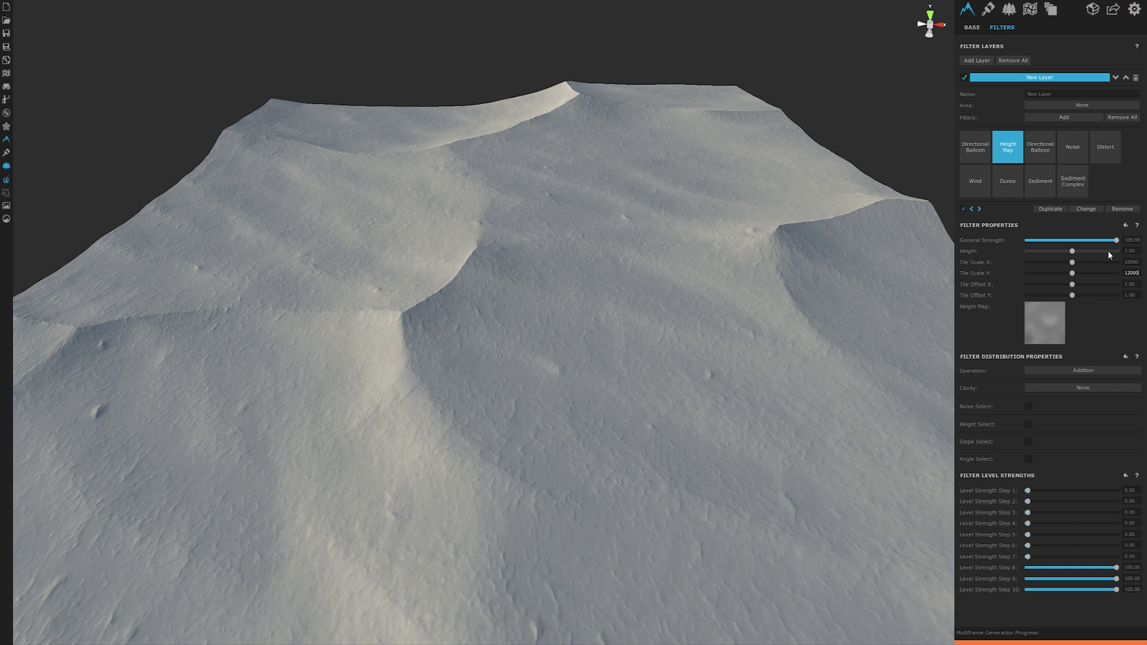
Set the Height Map filter's level strength to 0 for steps 8, 9 and 10
left_click(1028, 567)
left_click(1026, 579)
left_click(1024, 589)
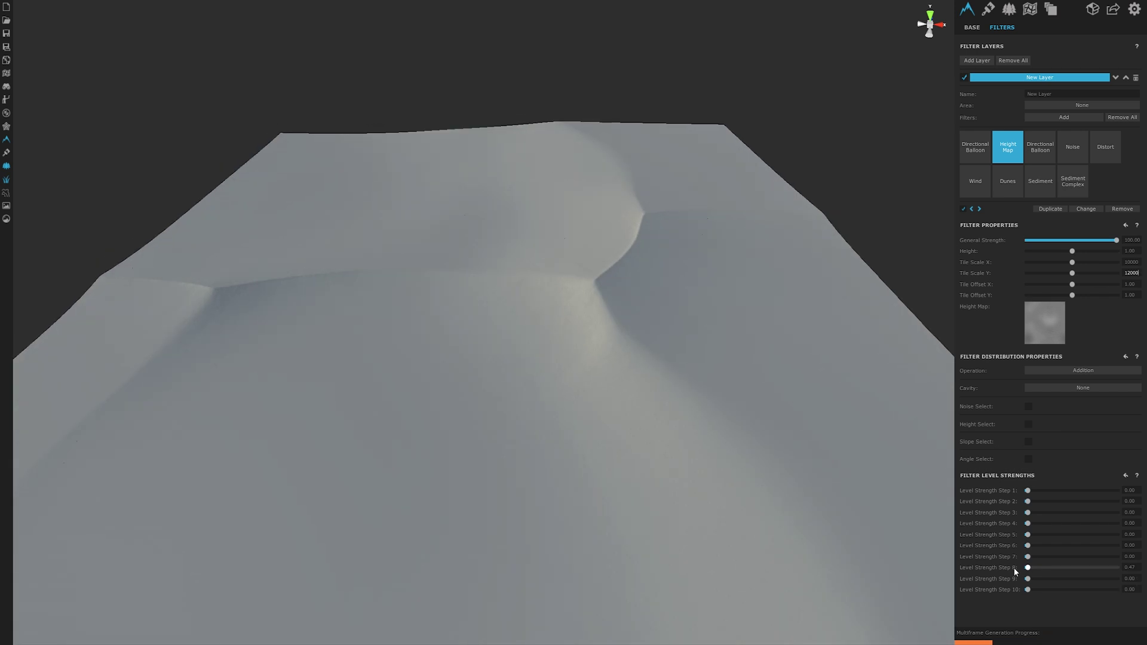
left_click(1027, 567)
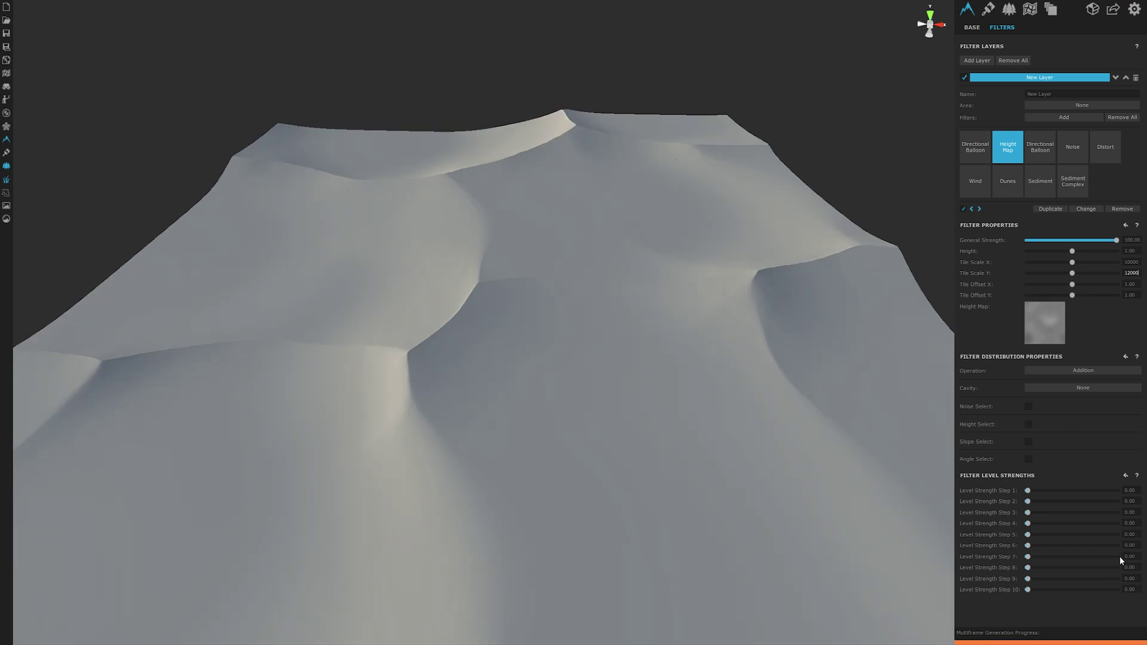
Set the Height Map filter's level strength to 100 for step 7 and to 50 for steps 5 and 6
left_click(1119, 556)
left_click(1129, 534)
type("50")
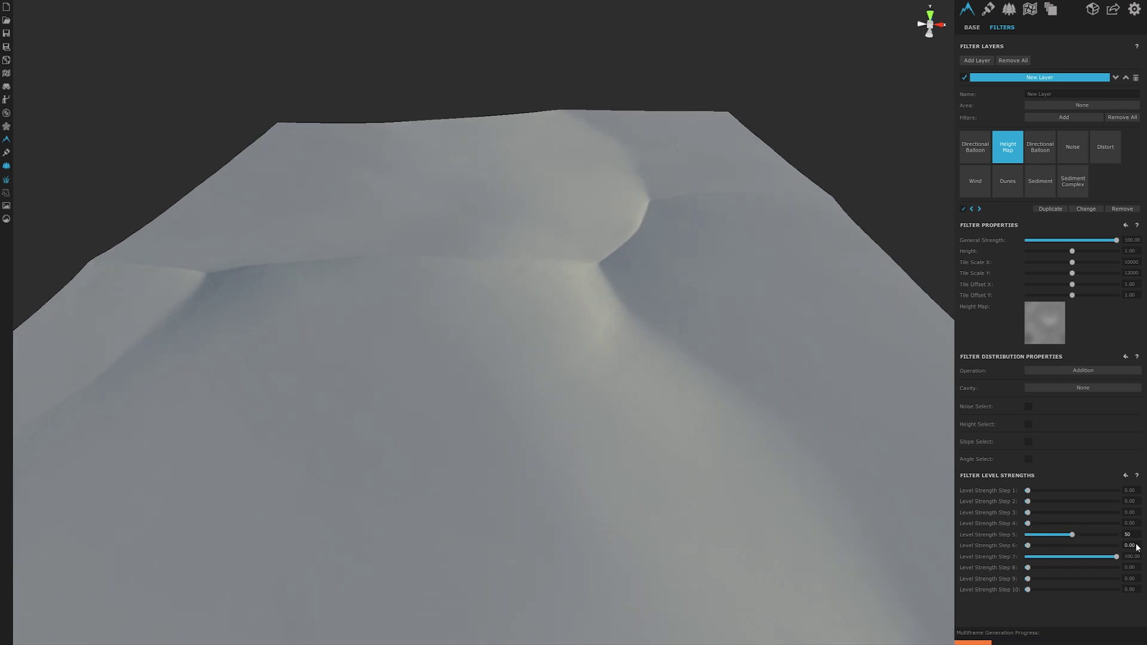
left_click(1135, 545)
type("50")
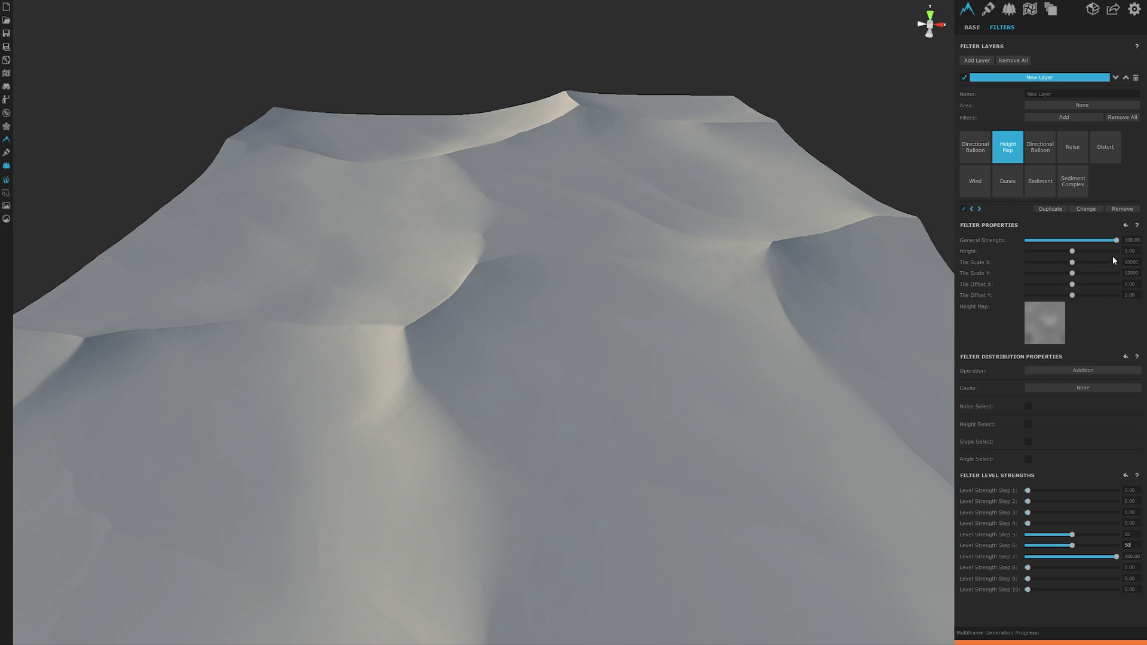
Set the Height Map filter's height to 6 and inspect the whole terrain
left_click_drag(1137, 250, 1121, 249)
type("6")
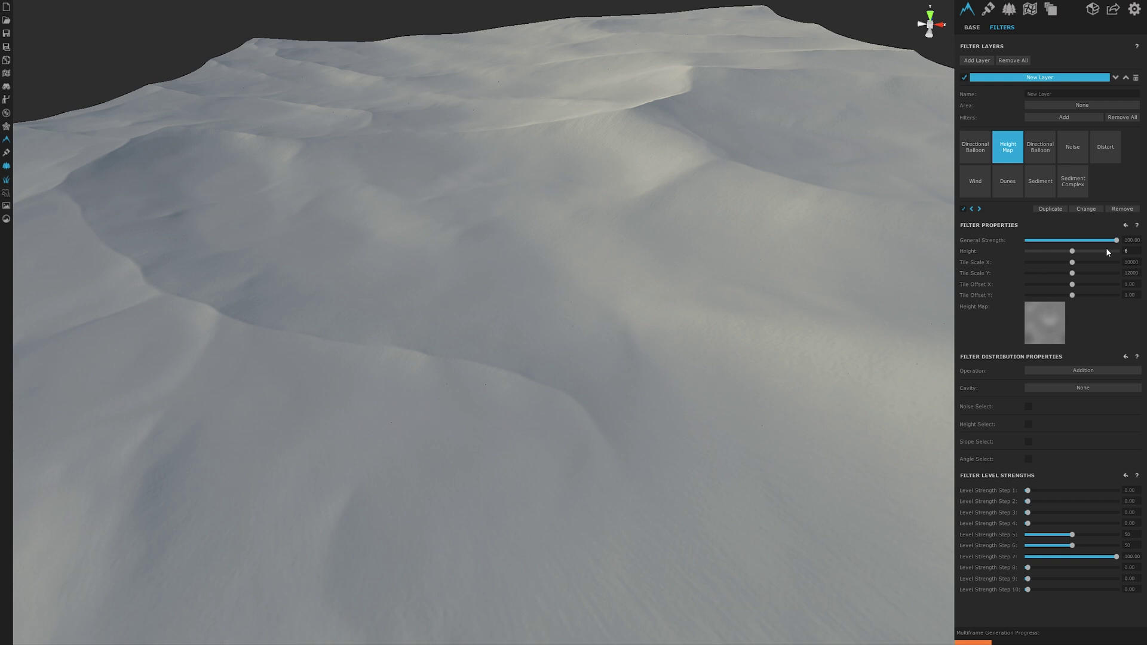
scroll(698, 411, "down", 5)
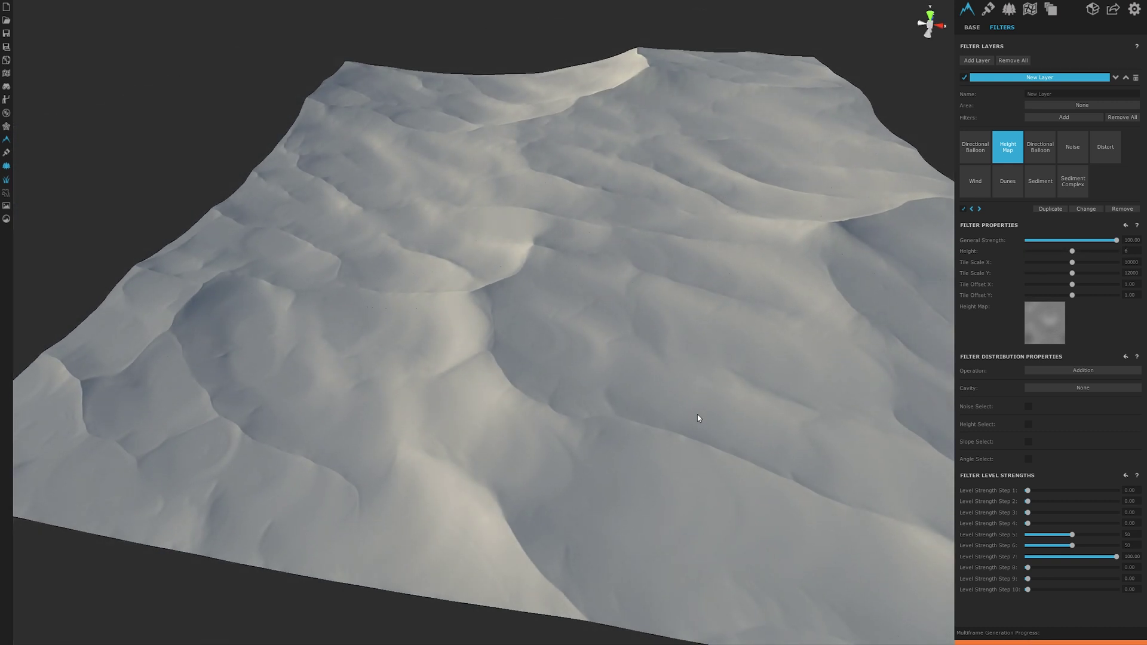
Re-enable the Noise, Distort and Wind filters on top of the height map
left_click(1066, 156)
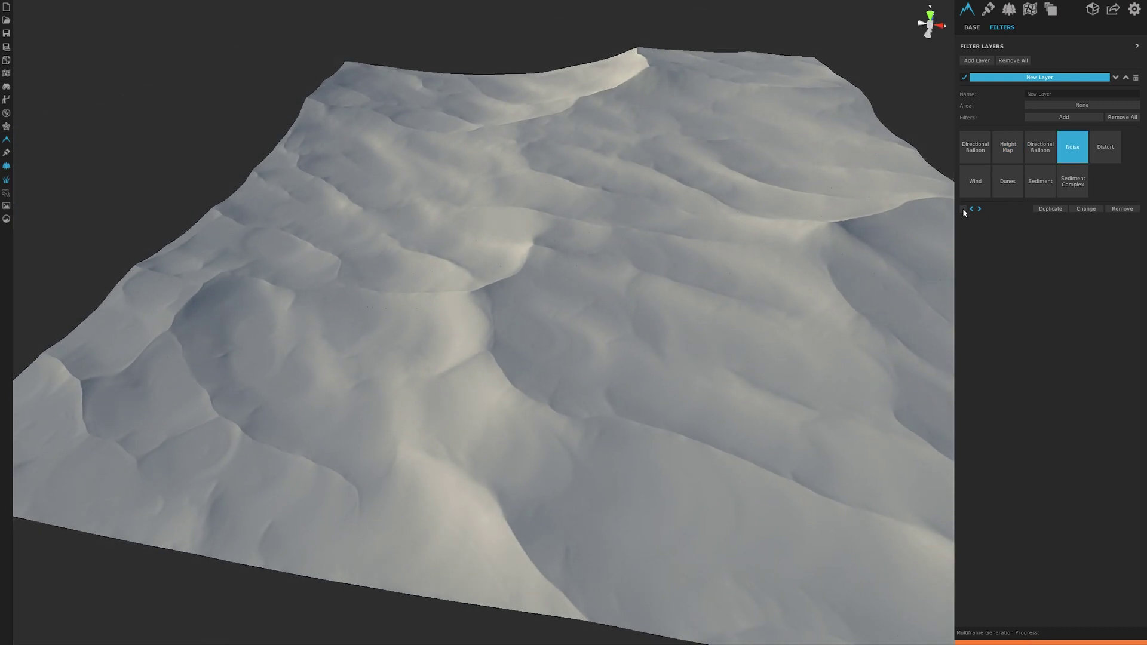
left_click(963, 209)
left_click(1105, 160)
left_click(973, 191)
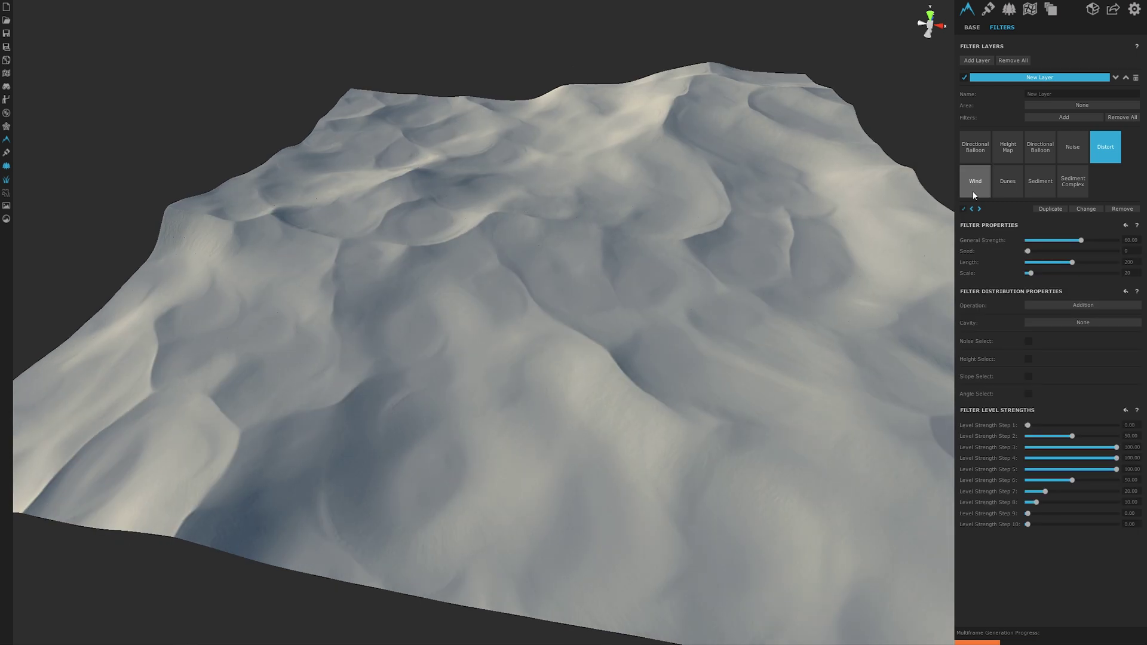
left_click(963, 208)
left_click(964, 209)
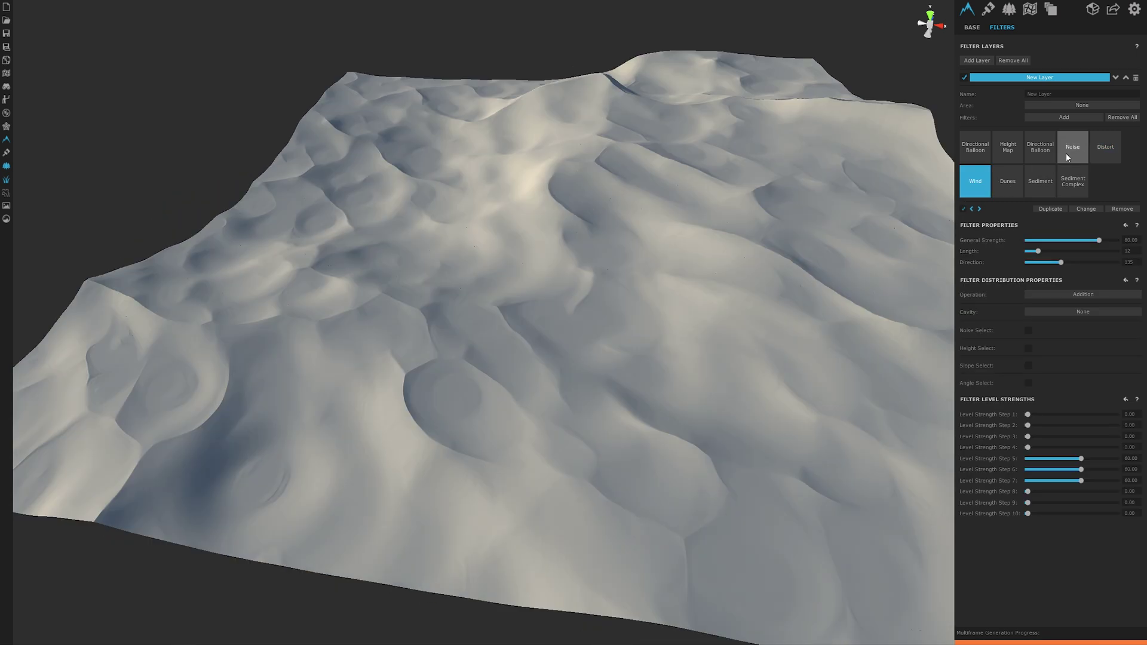
Set the Noise filter's general strength to 50
left_click(1068, 152)
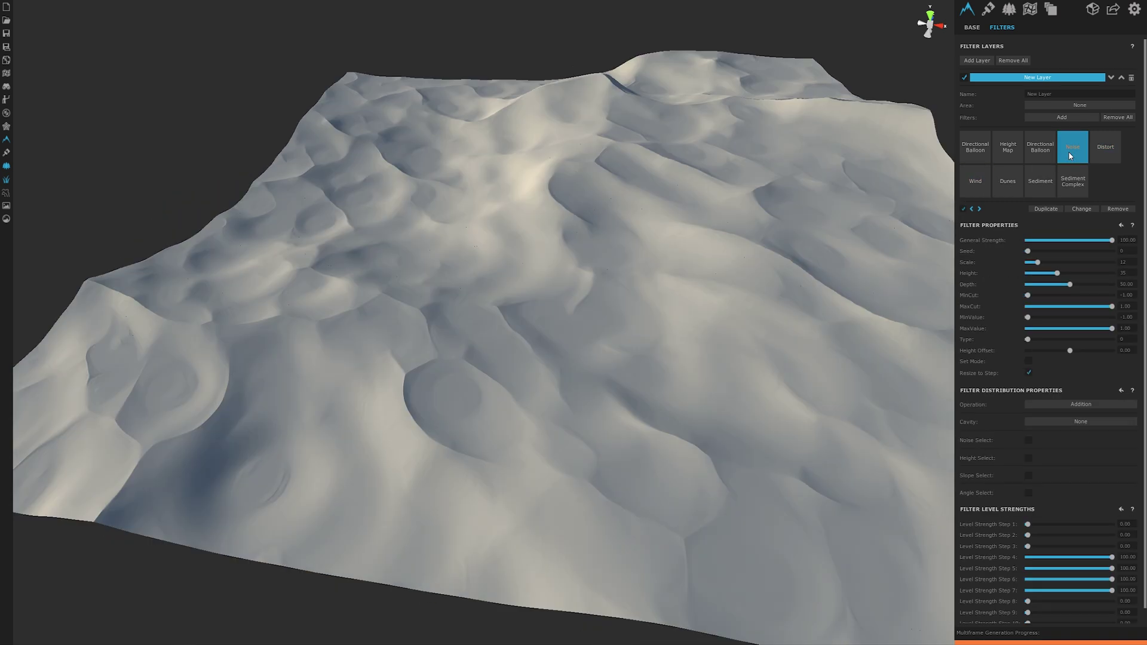
left_click(1128, 241)
type("5")
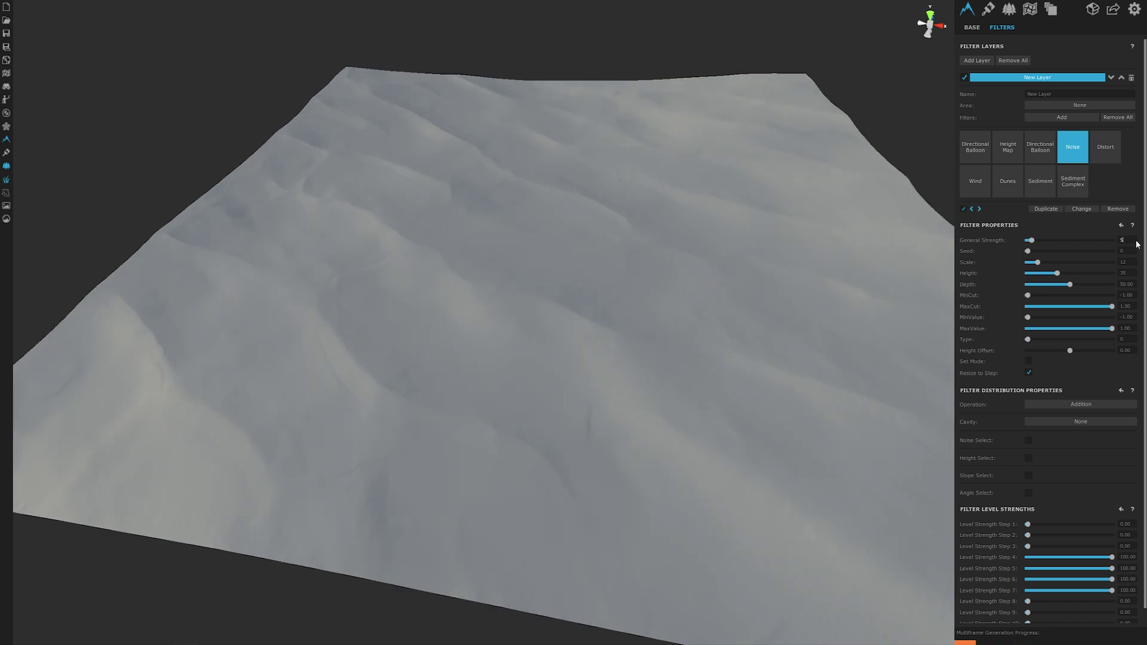
type("0")
key("Return")
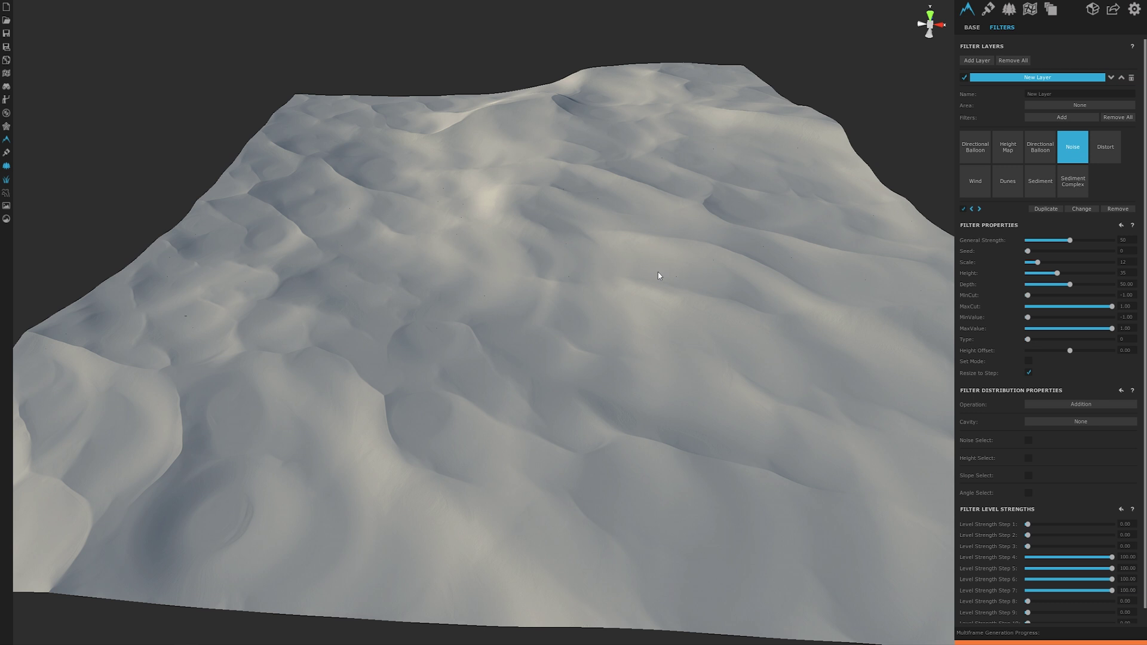
Disable the Noise and Distort filters again
left_click(963, 209)
left_click(1109, 158)
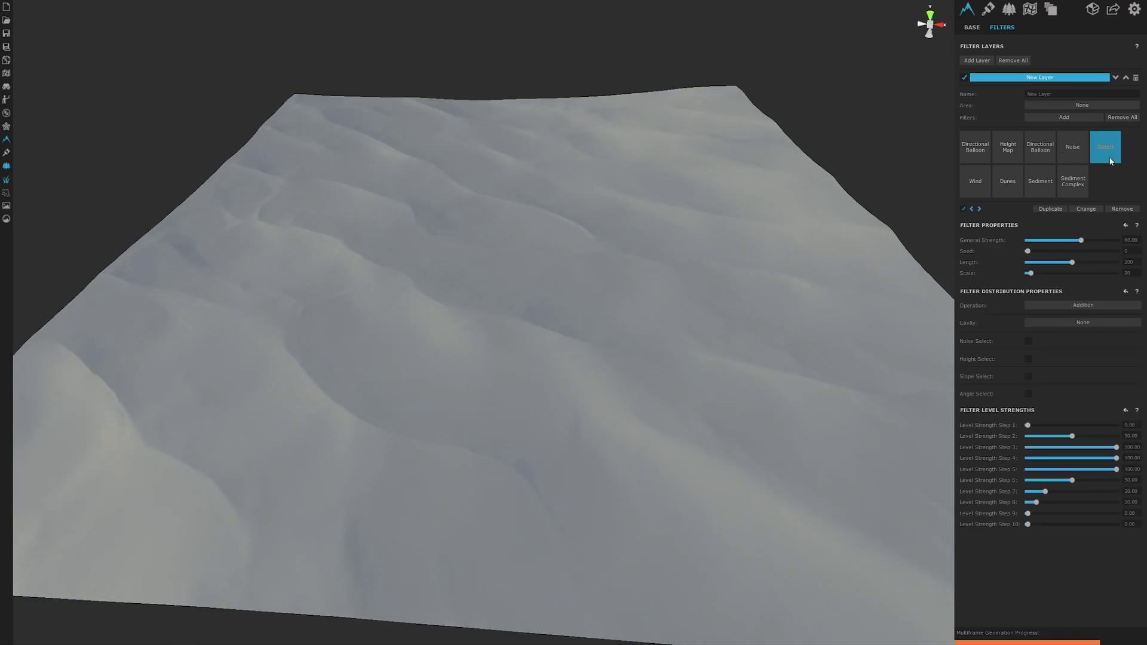
left_click(963, 209)
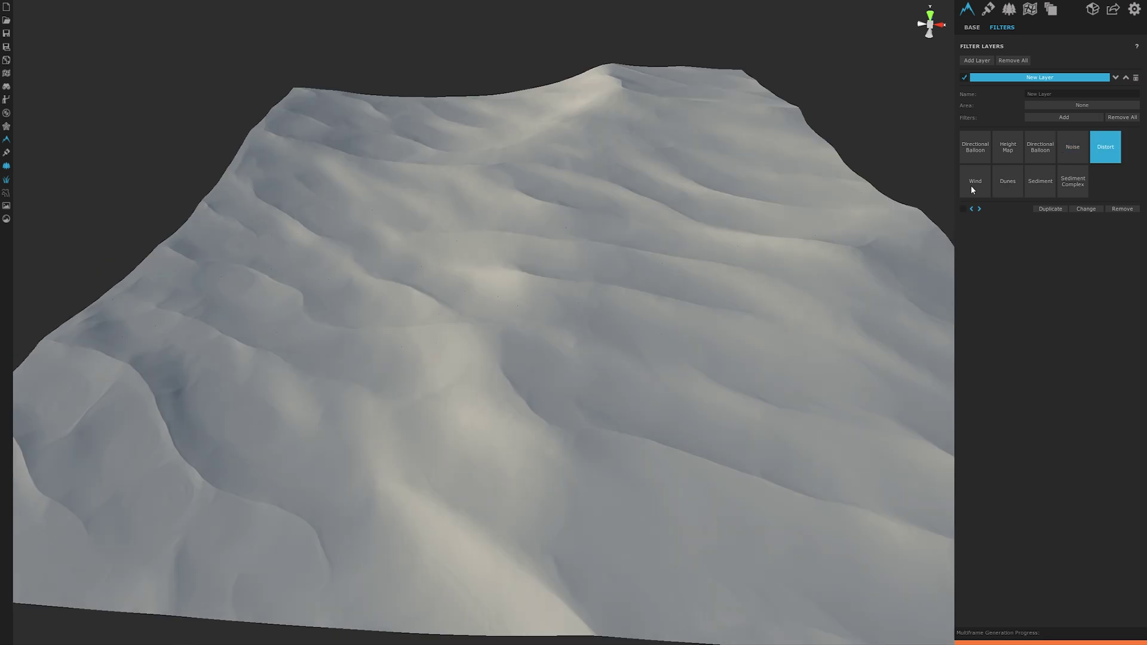
Move the Height Map filter ahead of the first Directional Balloon filter and disable it
left_click(999, 152)
left_click(971, 209)
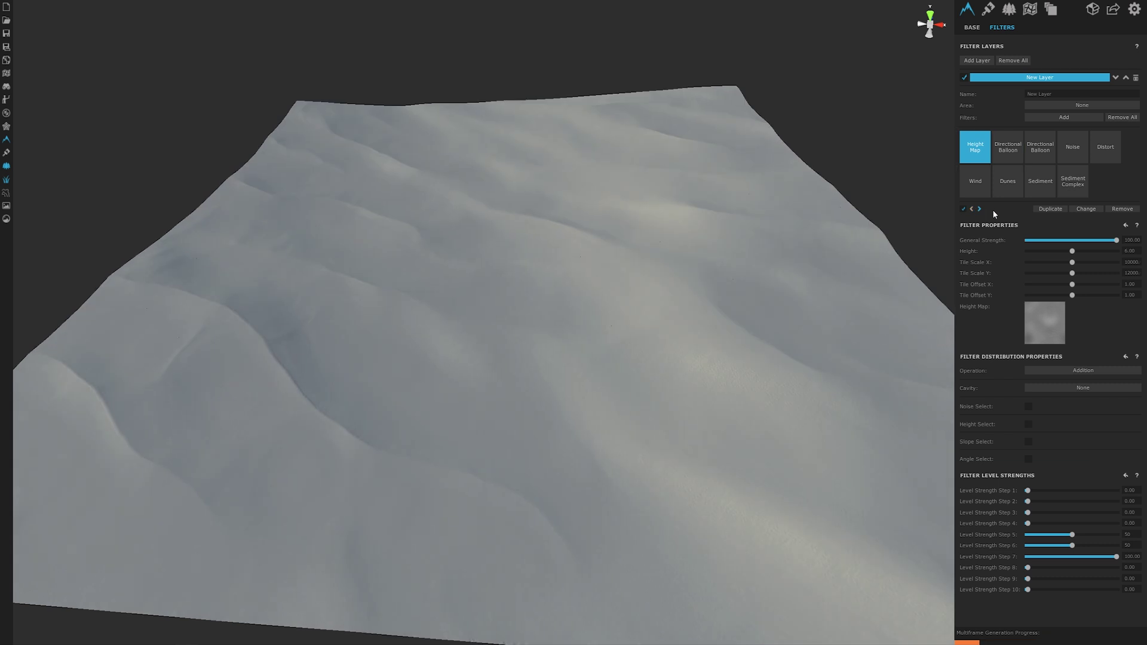
left_click(1105, 156)
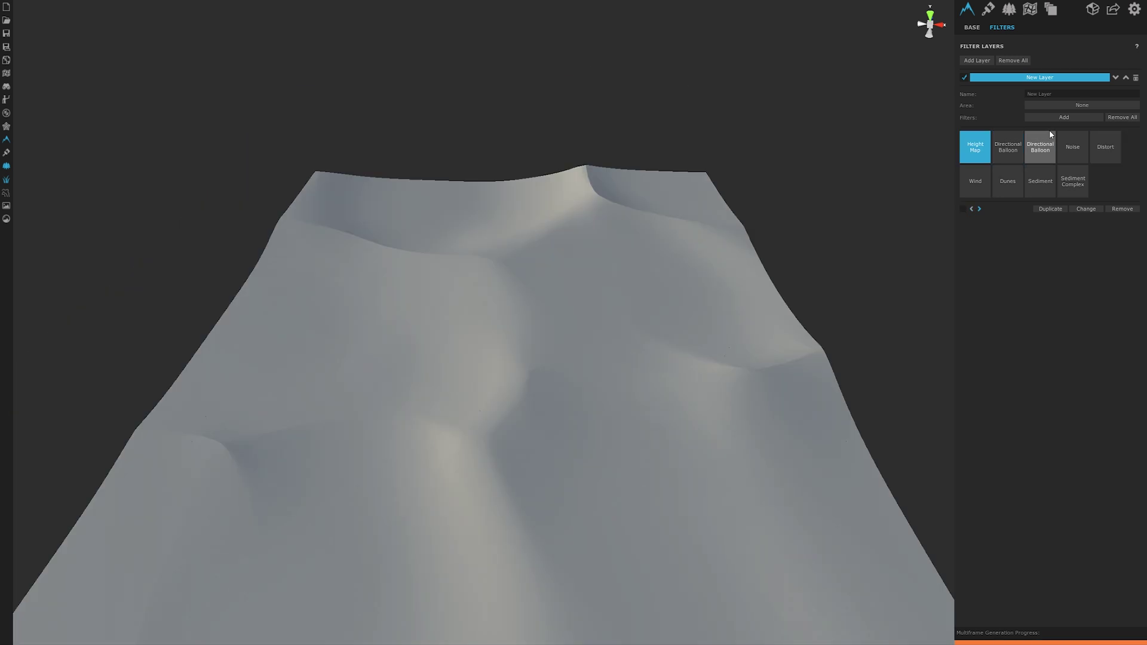
Add a second Height Map filter to the layer and open the texture library for its height map
left_click(1064, 117)
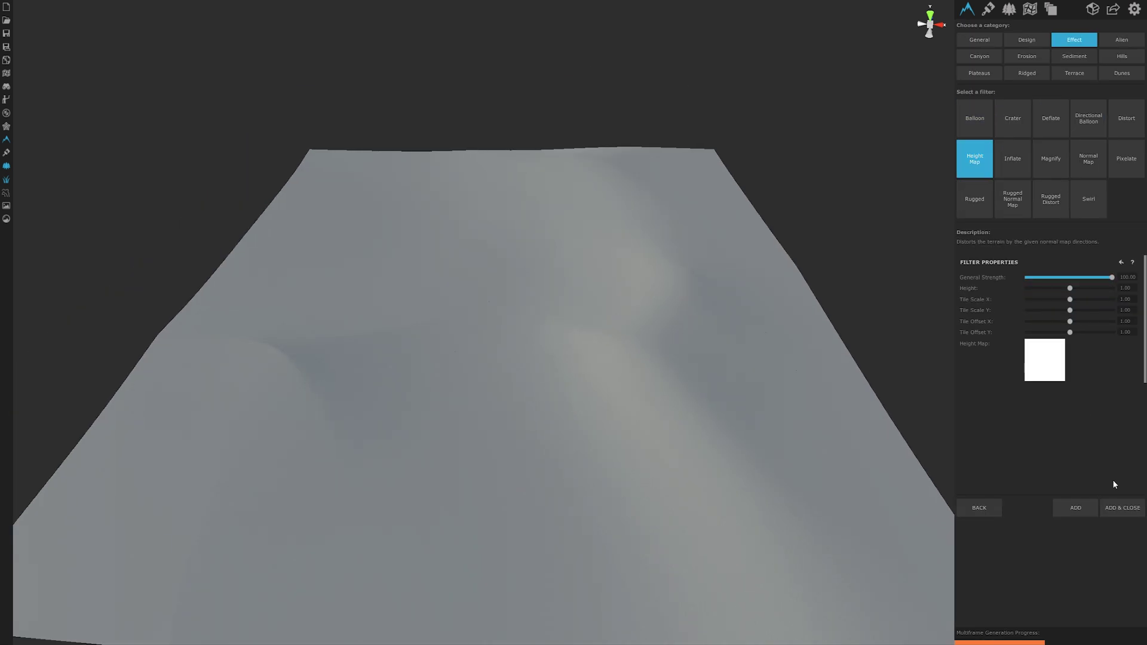
left_click(1122, 508)
left_click(1046, 326)
left_click(1003, 30)
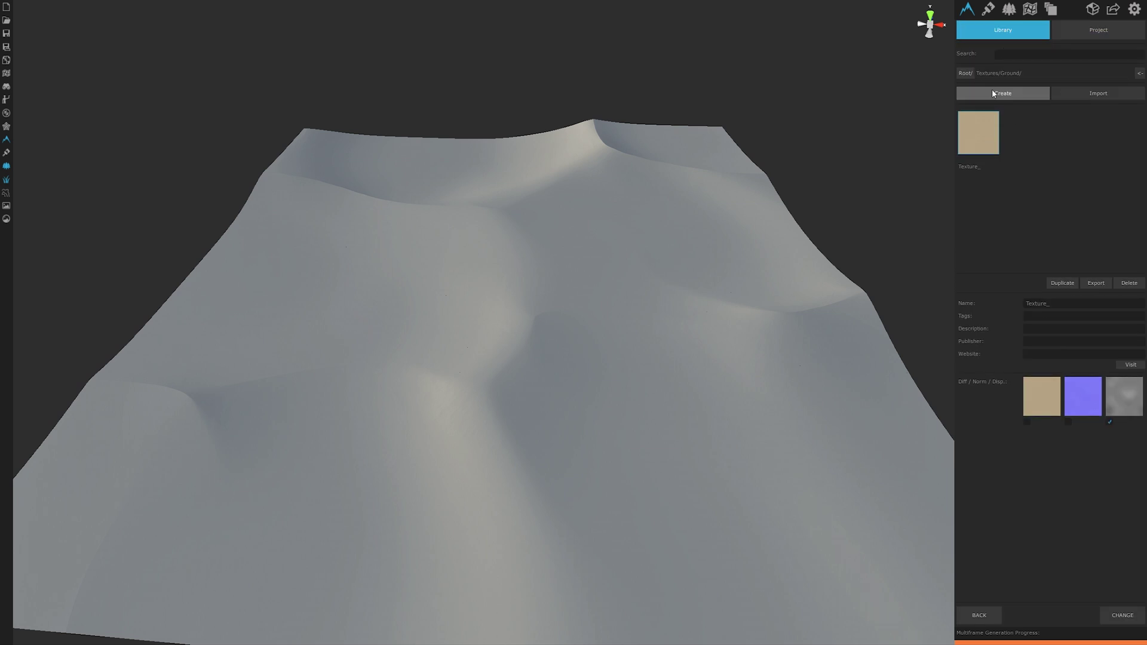
Create a new ground texture, import Sand Smooth.png as its displacement map, and assign it to the second Height Map filter
left_click(994, 93)
left_click(1122, 397)
left_click(452, 330)
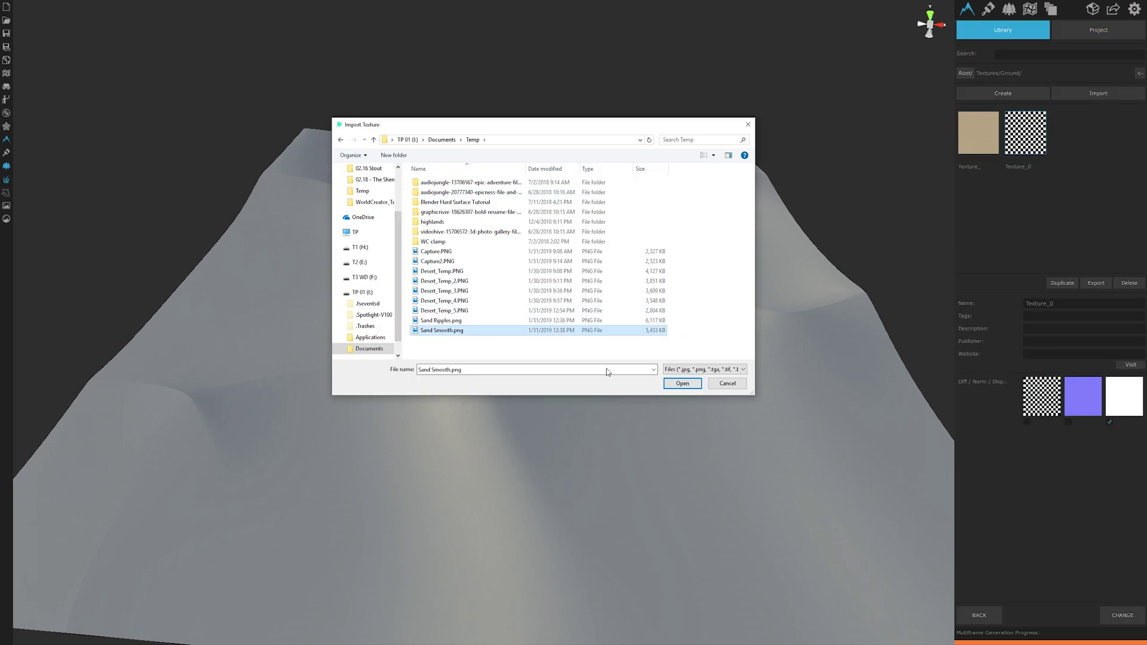
left_click(673, 384)
left_click(1120, 616)
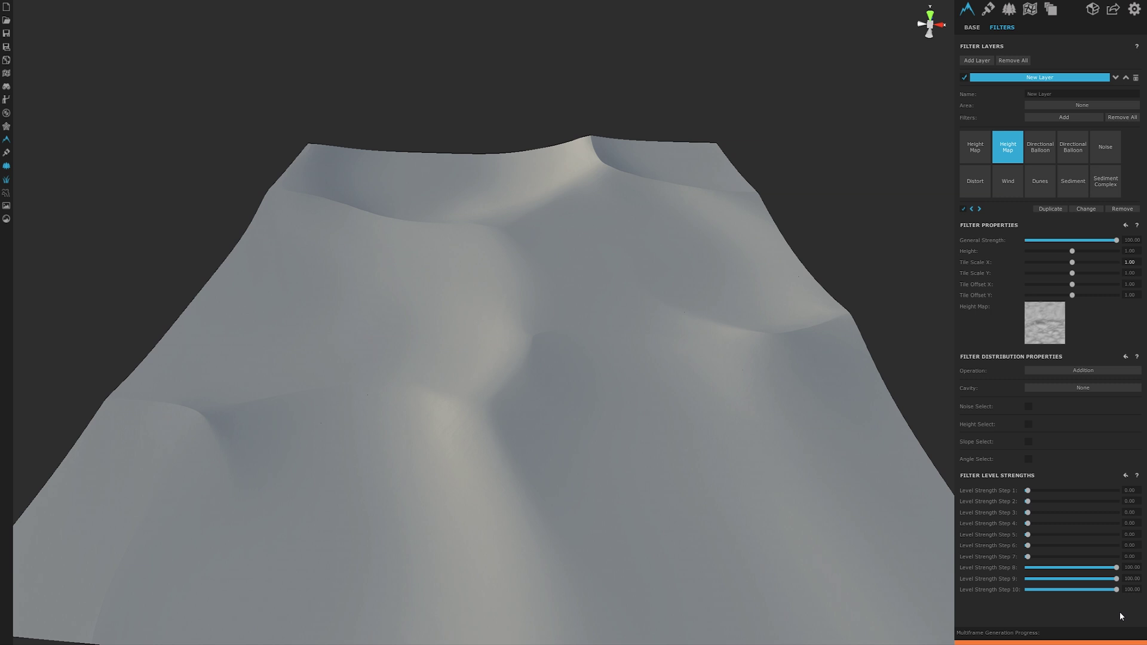
Set the second Height Map filter's Tile Scale X and Tile Scale Y to 3000
left_click_drag(1138, 262, 1123, 263)
type("3000")
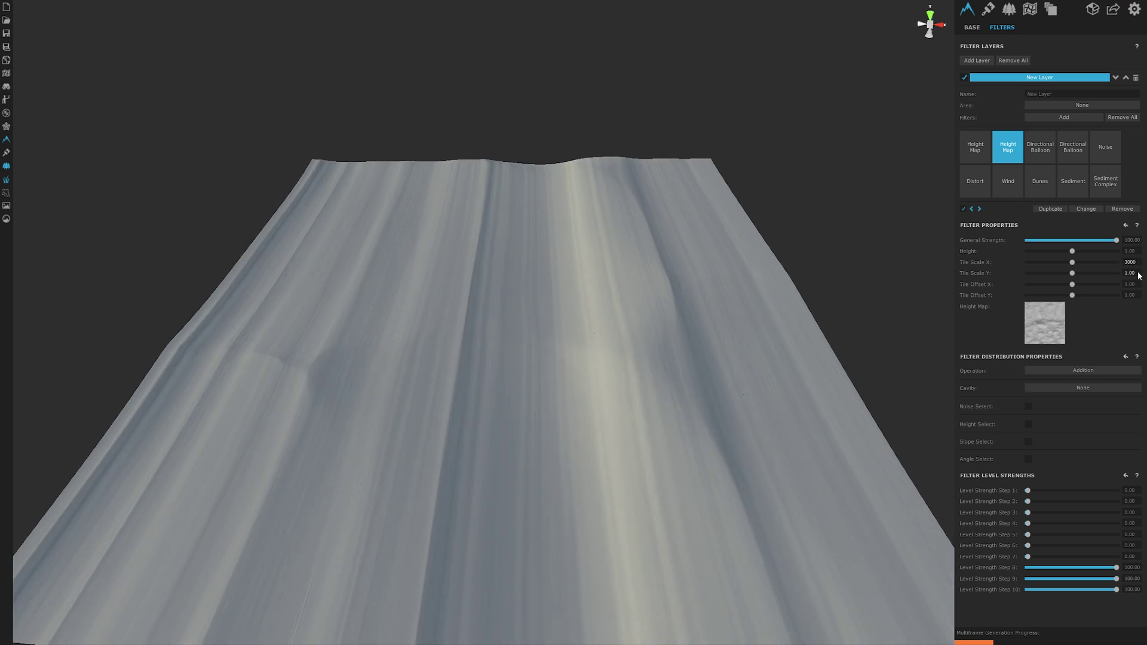
type("3000")
key("Return")
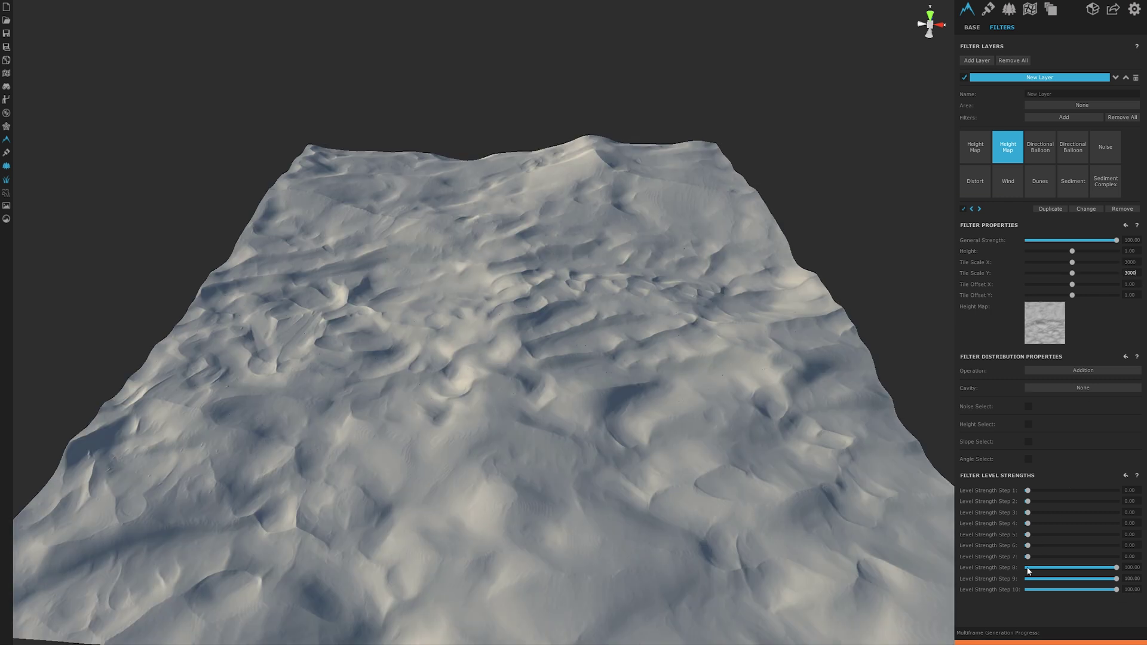
Set the second Height Map filter's level strength to 0 for steps 8, 9 and 10
left_click(1027, 567)
left_click(1027, 578)
left_click(1026, 589)
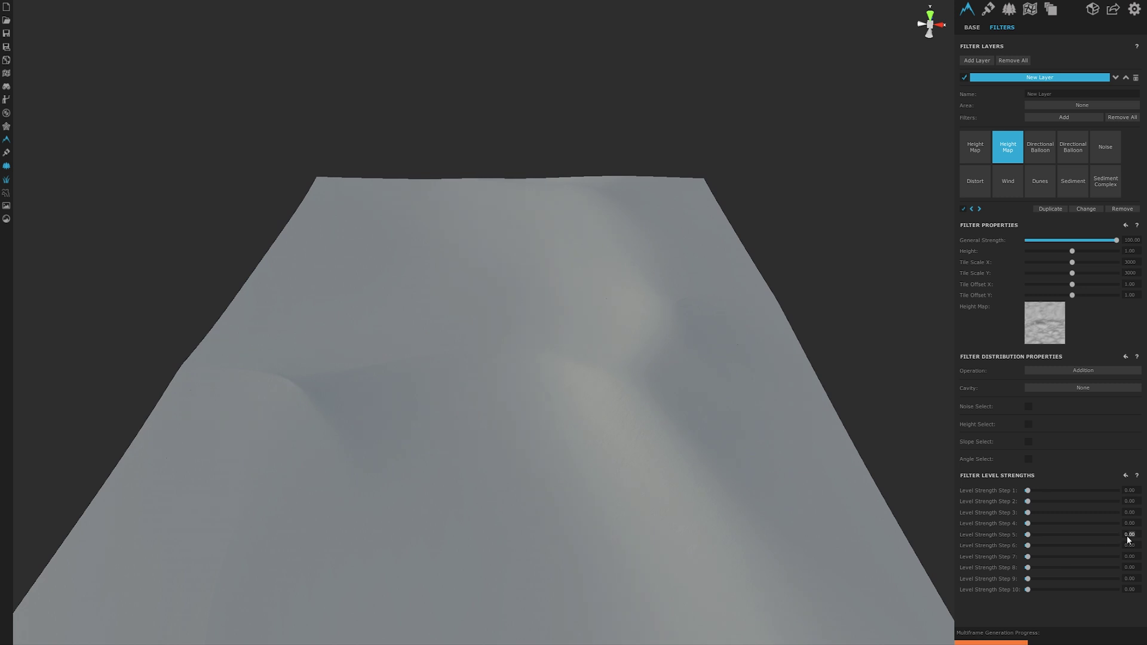
Set the second Height Map filter's level strength to 50 for step 5 and 100 for steps 6 to 8, and its Height to 2
left_click(1128, 536)
type("50")
key("Return")
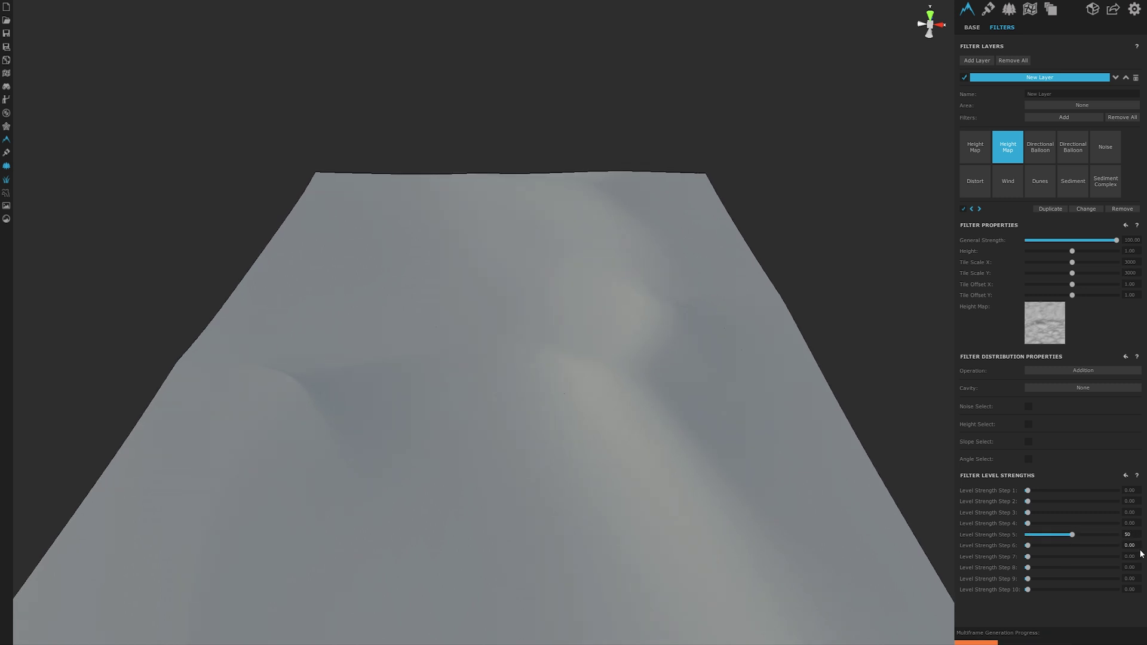
left_click(1115, 545)
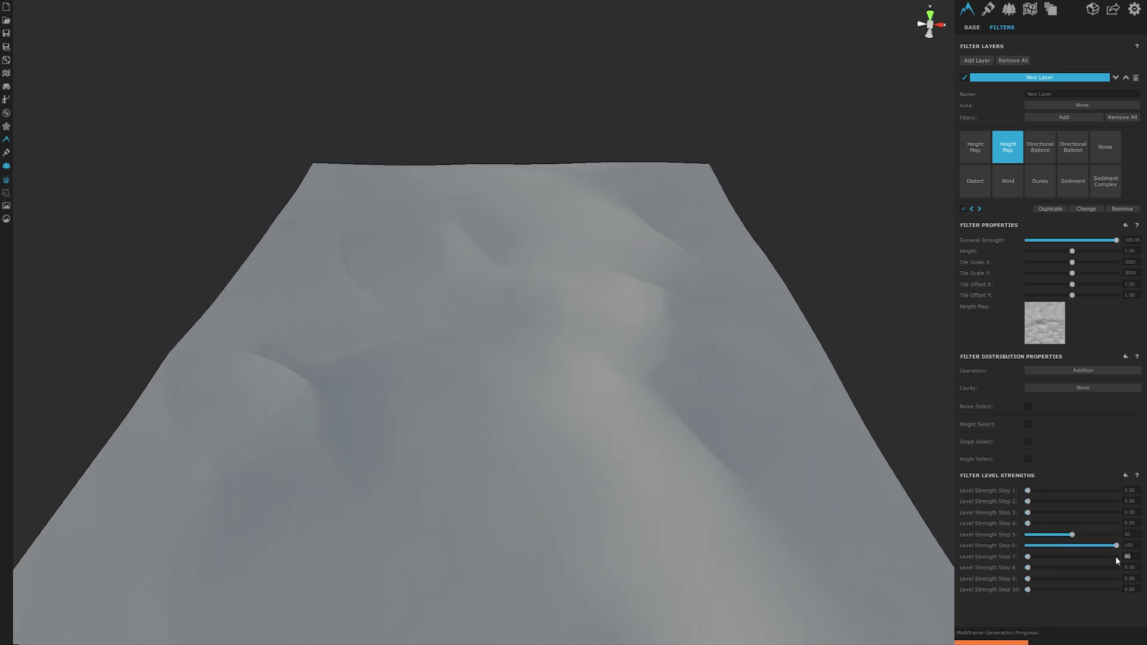
left_click(1116, 557)
left_click(1119, 567)
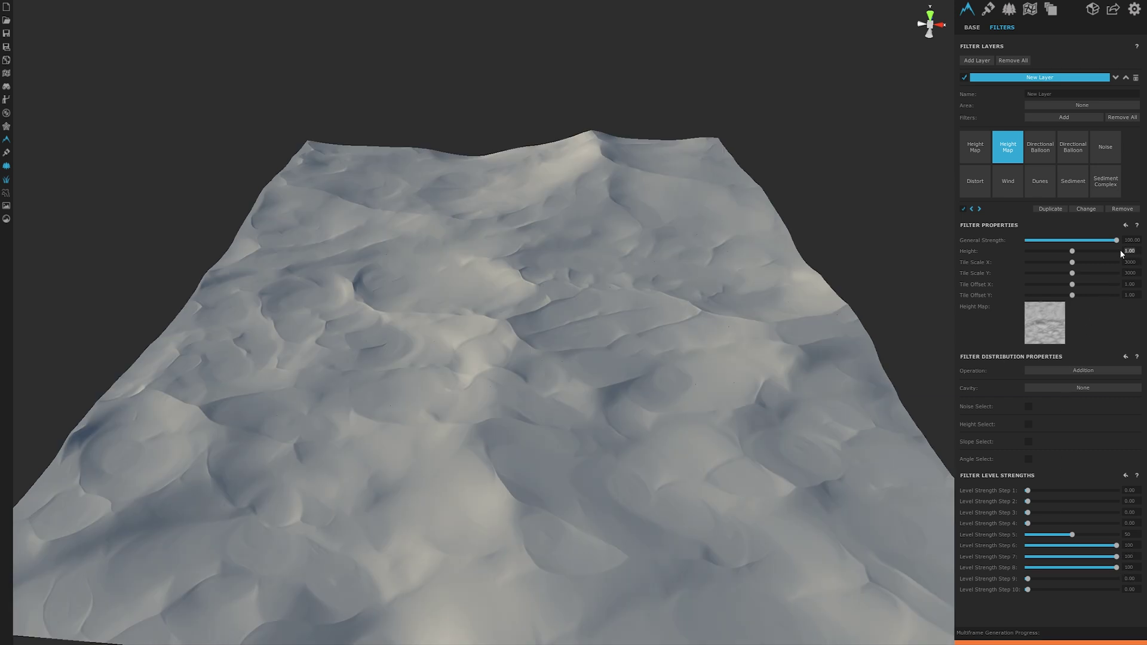
type("2")
key("Return")
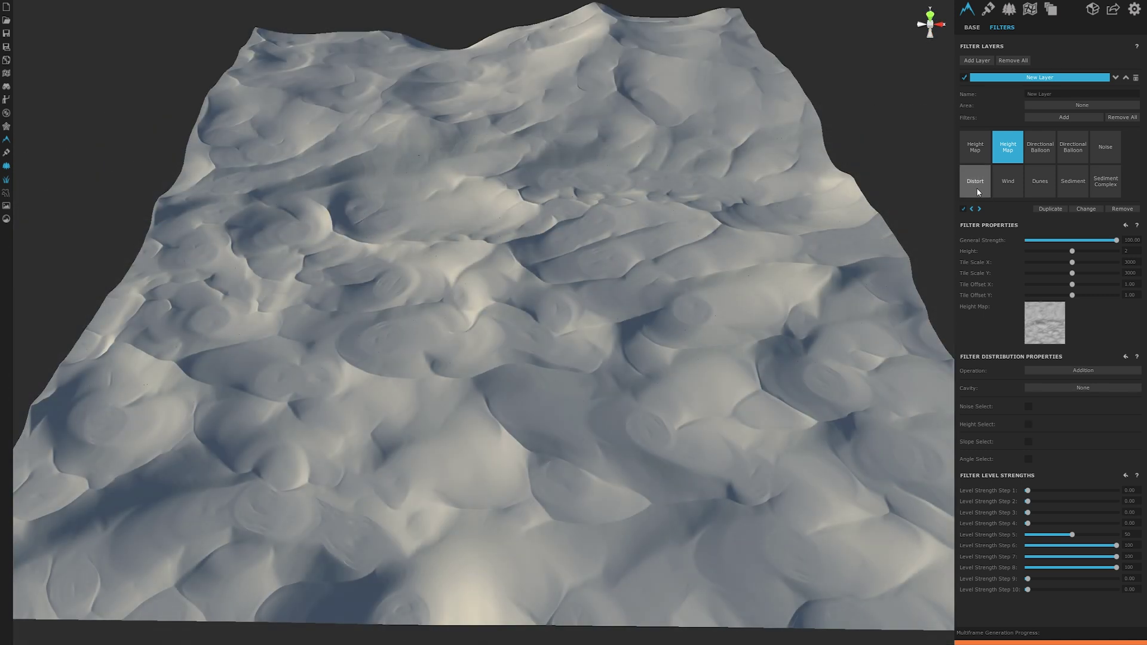
Toggle the Distort filter on and back off to compare its effect on the terrain
left_click(977, 190)
left_click(963, 208)
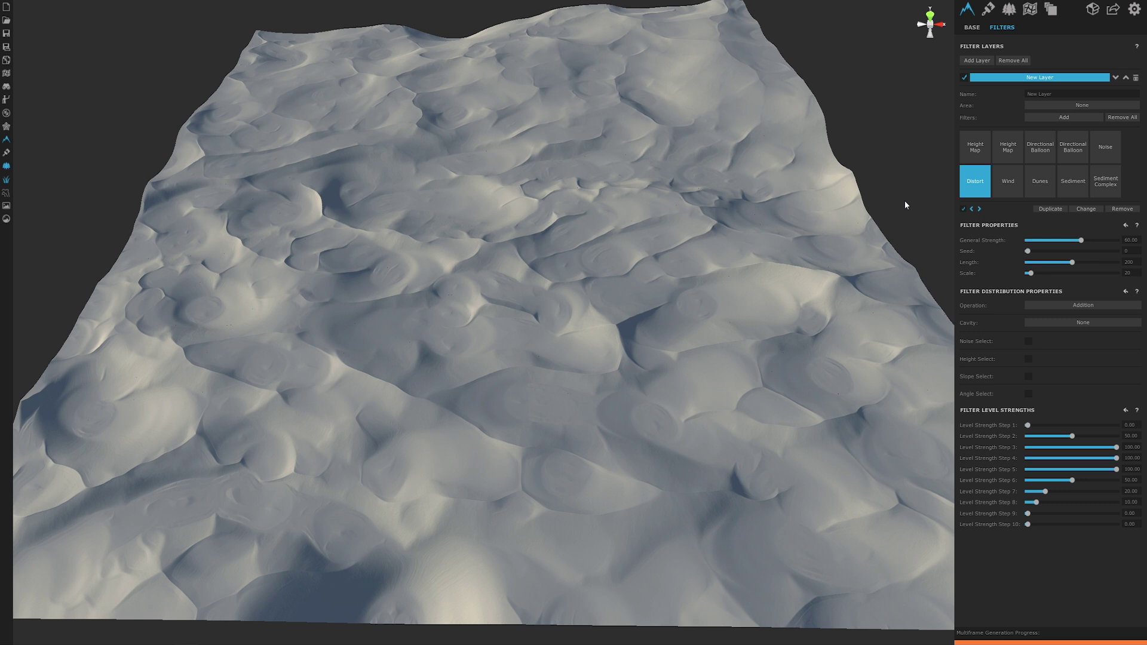
left_click(964, 209)
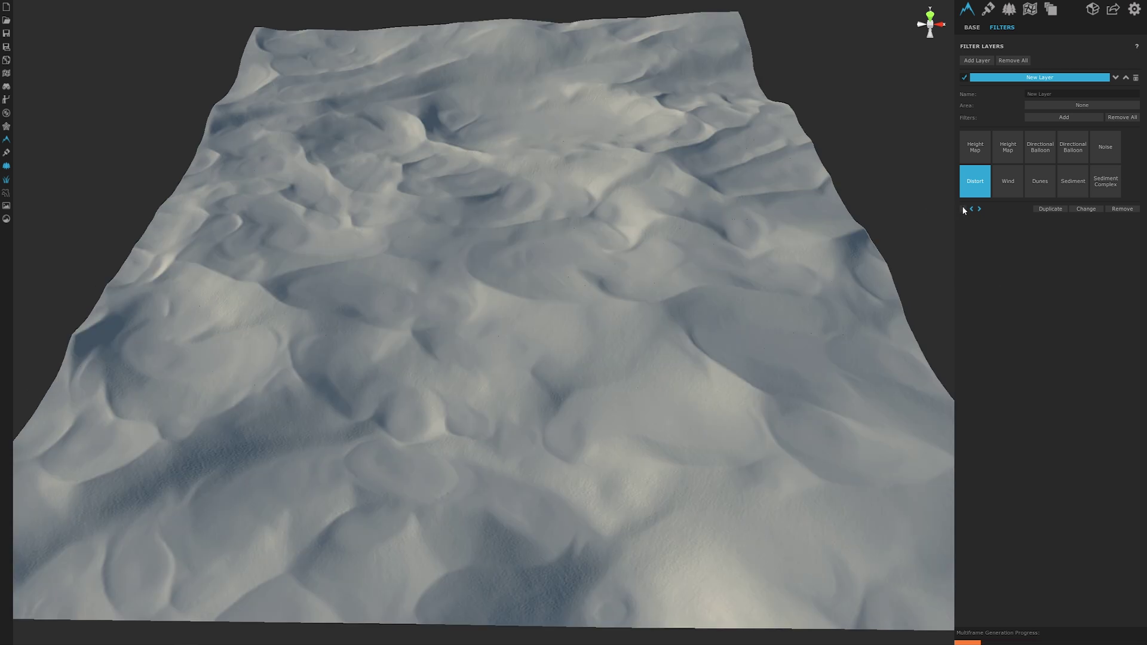
Disable the second Height Map filter
left_click(1001, 152)
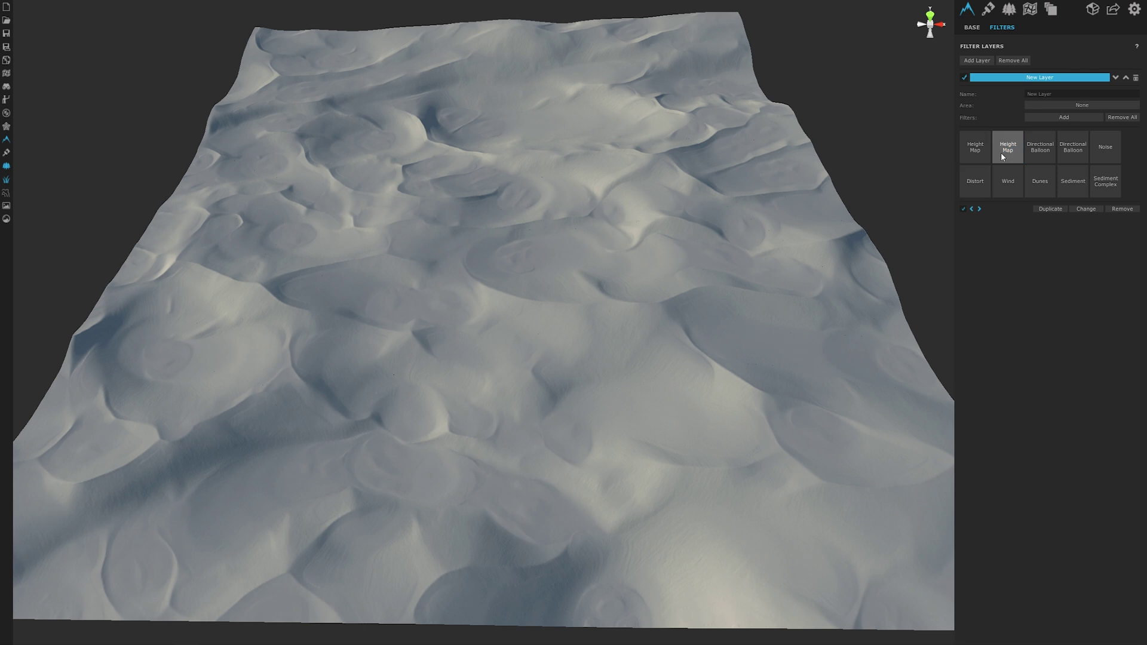
left_click(965, 209)
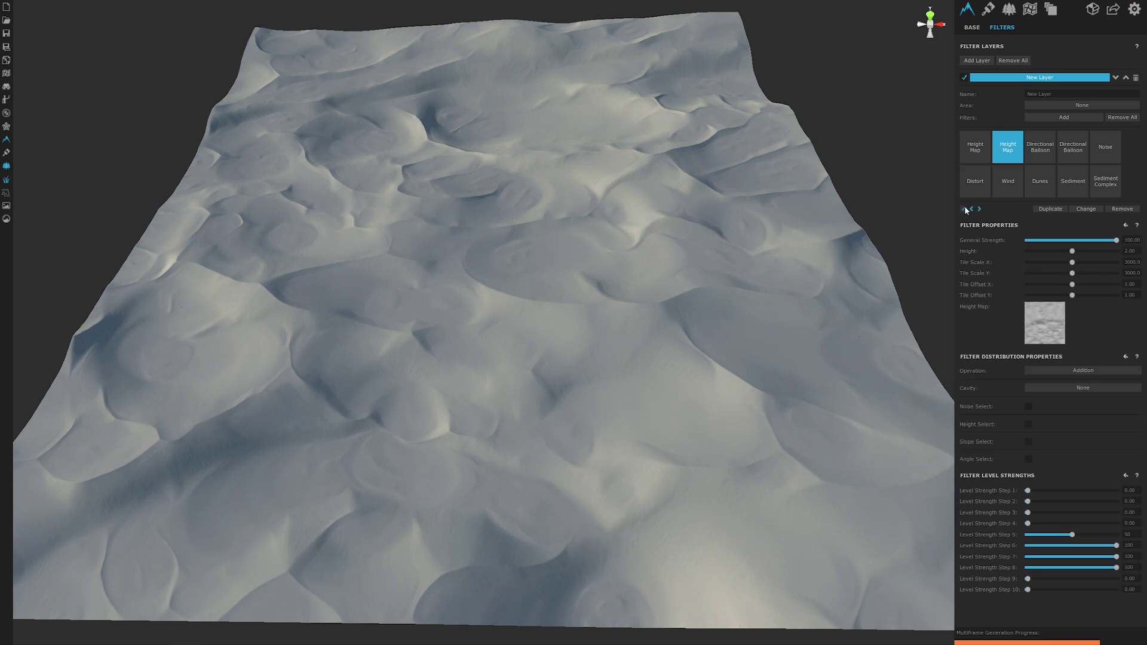
left_click(965, 209)
Add a third Height Map filter to the layer and open the texture library for its height map
left_click(1056, 118)
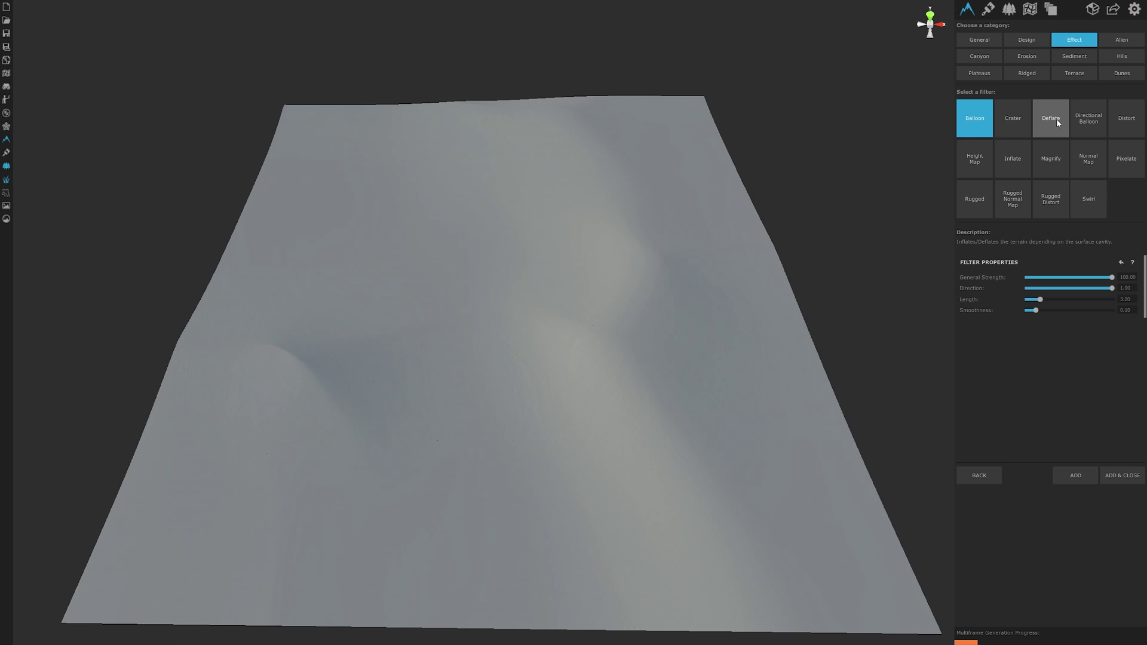
left_click(976, 160)
left_click(1121, 507)
left_click(1046, 358)
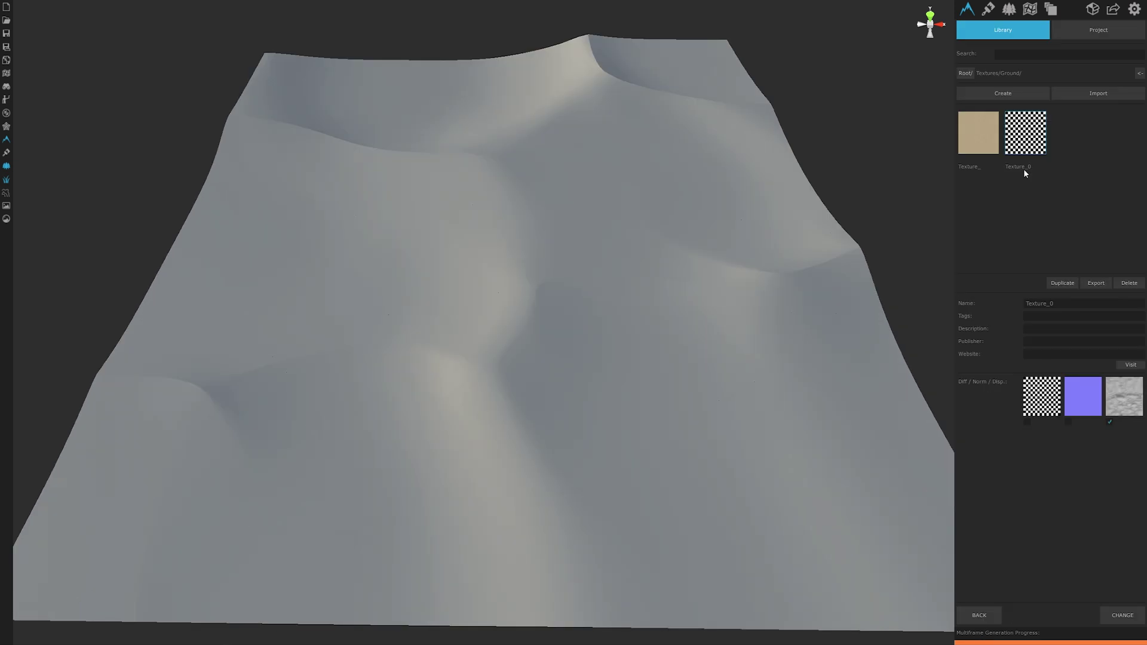
Create a new ground texture, import Sand Ripples.png as its displacement map, and assign it to the third Height Map filter
left_click(1003, 93)
left_click(1123, 397)
left_click(442, 321)
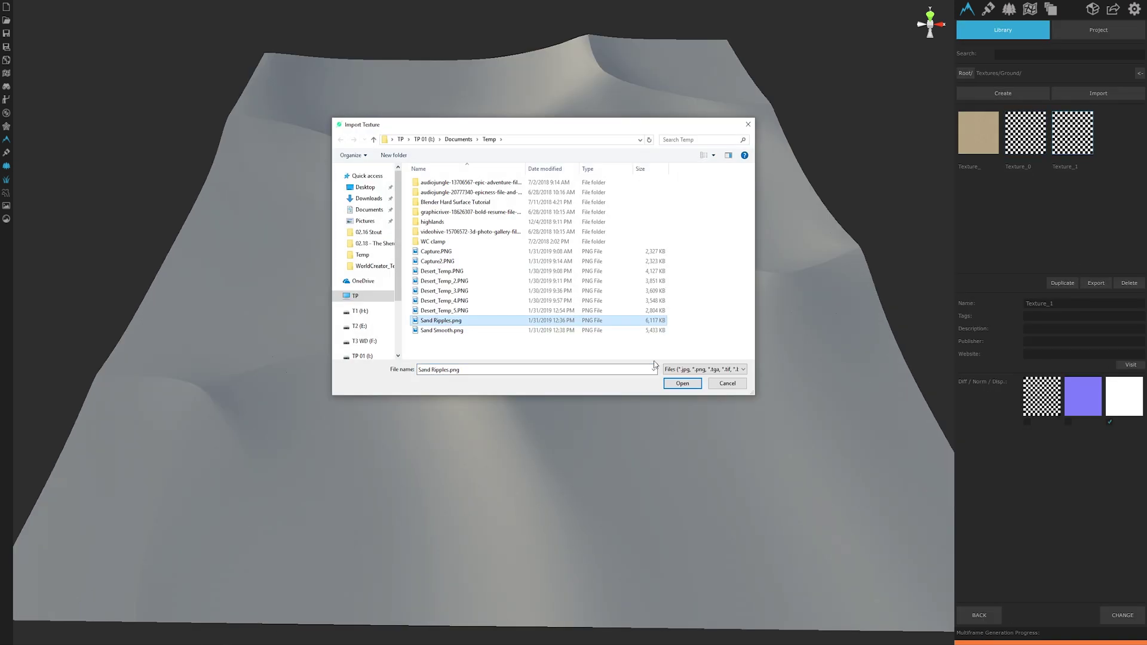
left_click(682, 383)
left_click(1122, 615)
Set the third Height Map filter's Tile Scale X and Tile Scale Y to 3000 and its operation to Subtraction
left_click_drag(1132, 297, 1112, 305)
type("30003000")
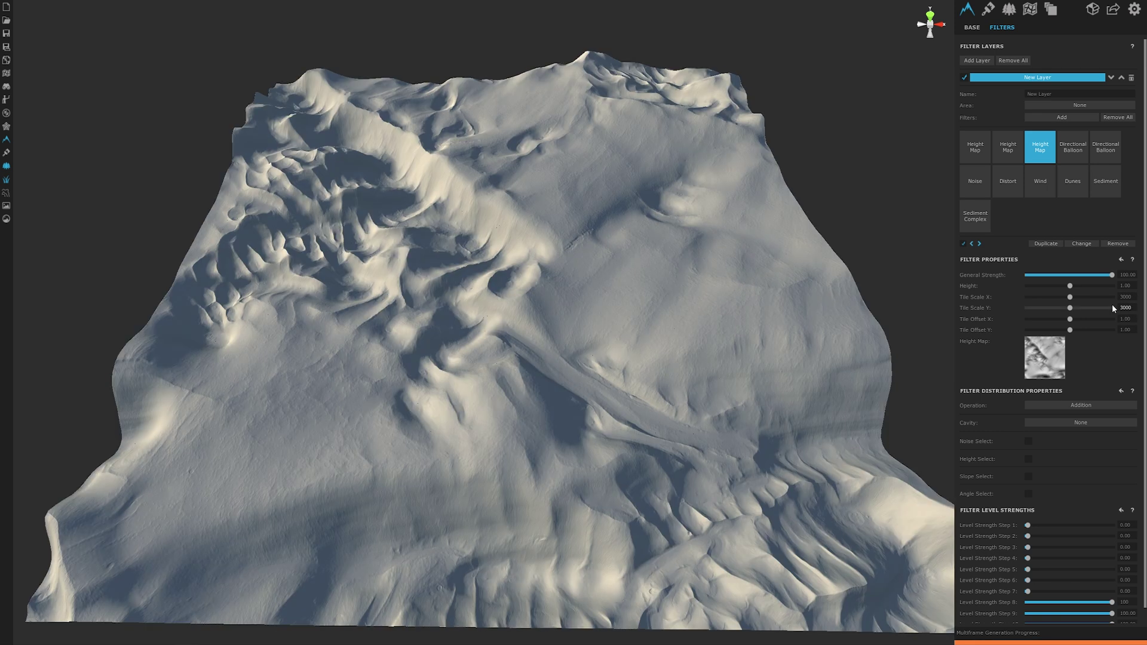
left_click(1083, 406)
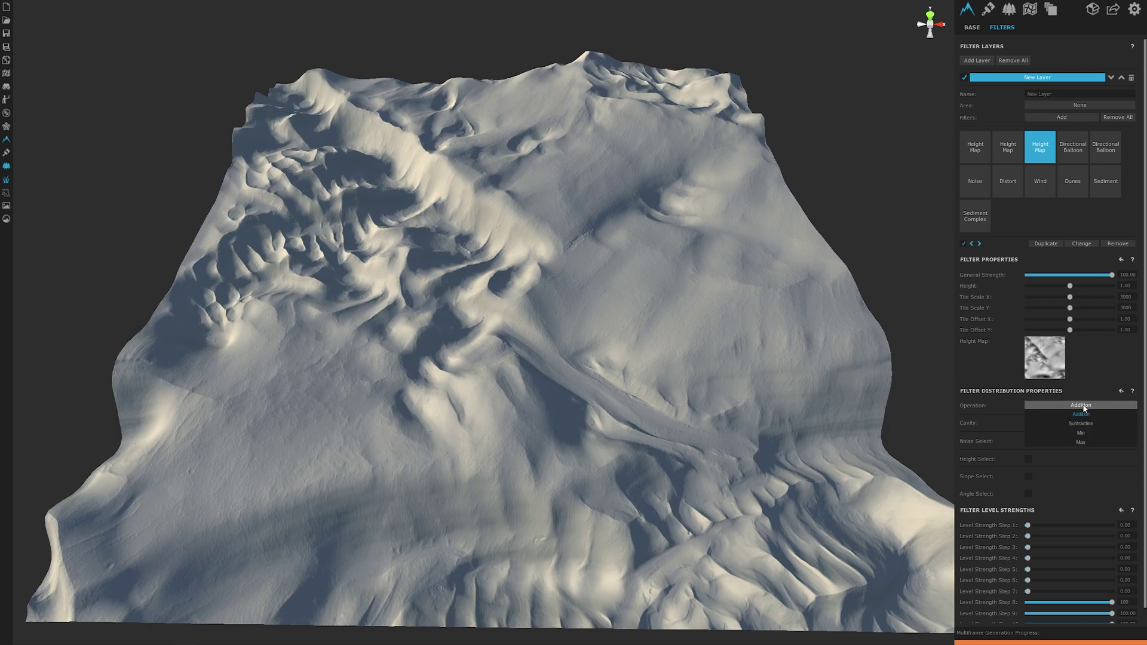
left_click(1084, 424)
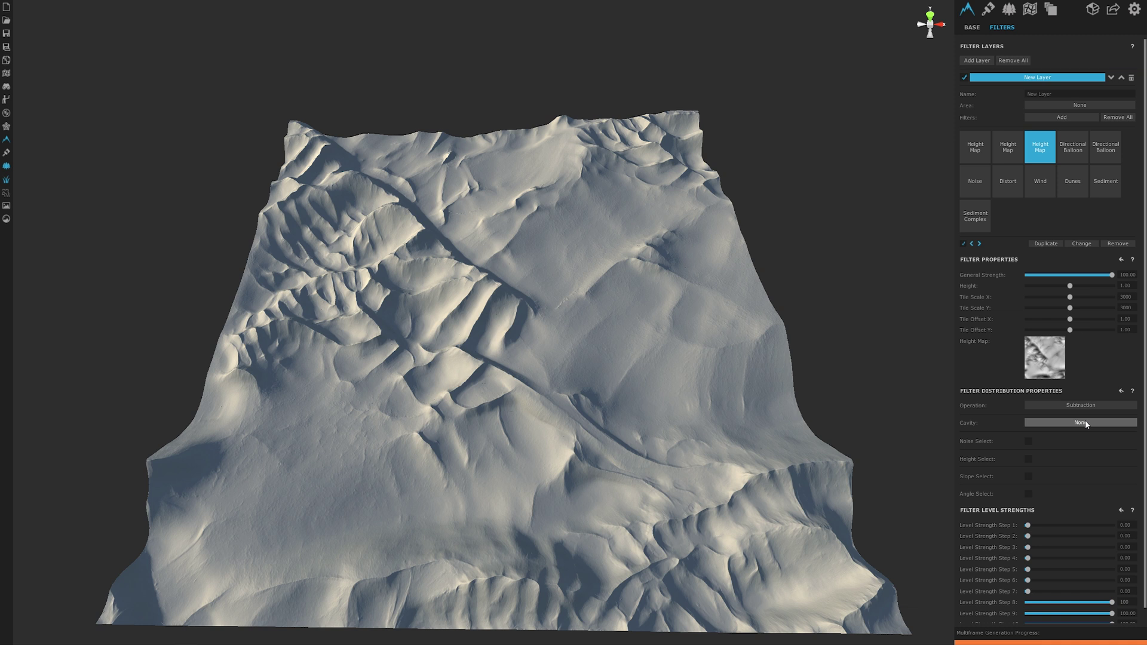
Set the third Height Map filter's Height to 0.5
left_click(1128, 286)
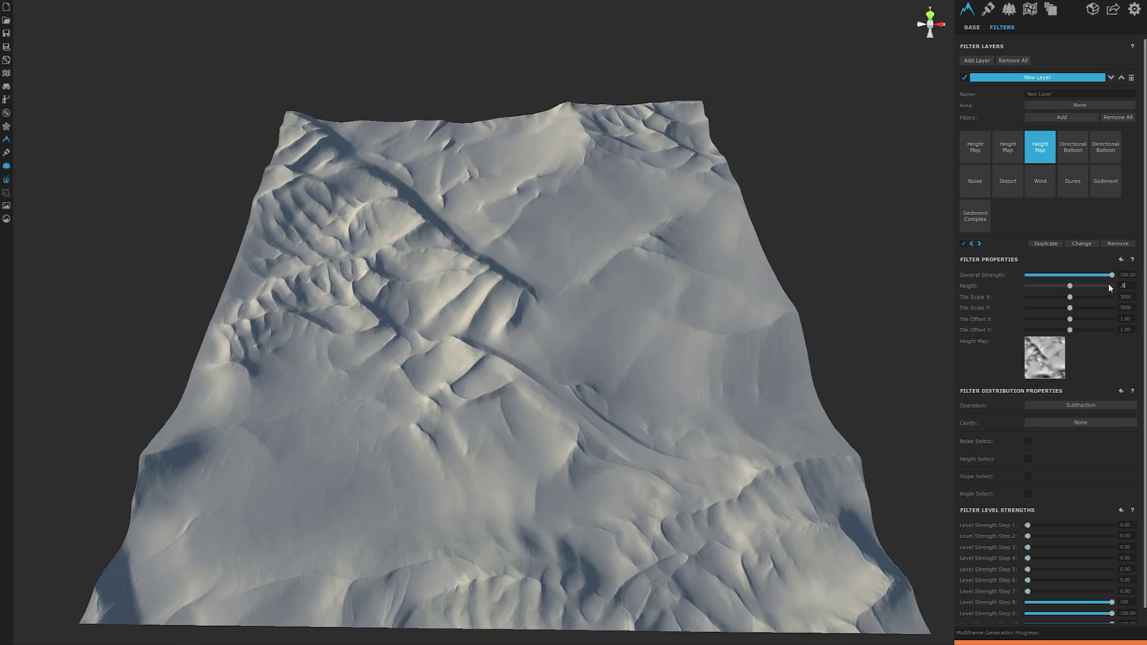
middle_click_drag(782, 330, 629, 380)
scroll(597, 418, "up", 3)
scroll(626, 379, "down", 3)
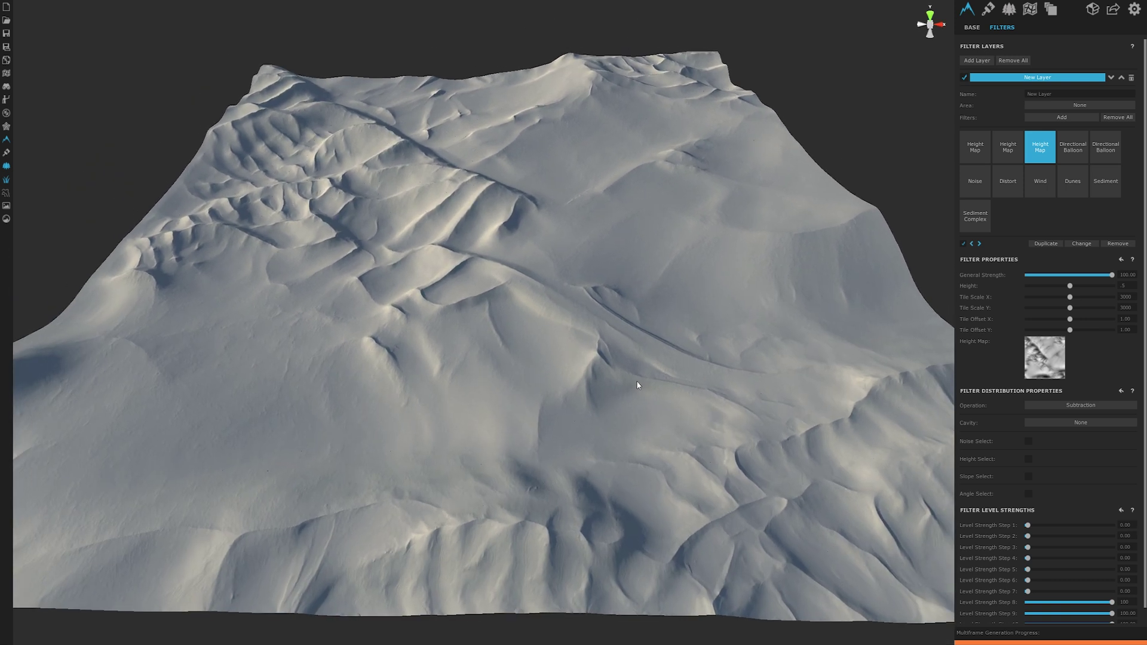
Set the third Height Map filter's level strength to 25 for steps 1 to 4 and 50 for step 5
scroll(974, 488, "down", 1)
left_click(1121, 512)
type("25")
left_click(1120, 523)
type("25")
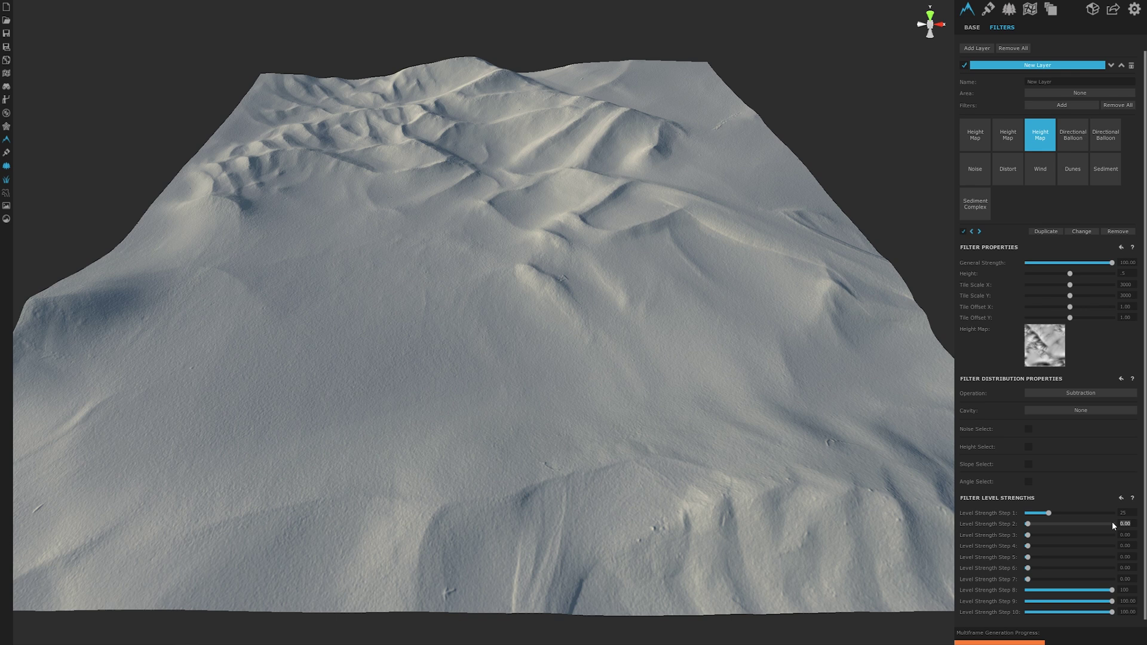
left_click(1119, 534)
type("25")
left_click(1110, 546)
type("25")
left_click(1105, 557)
type("50")
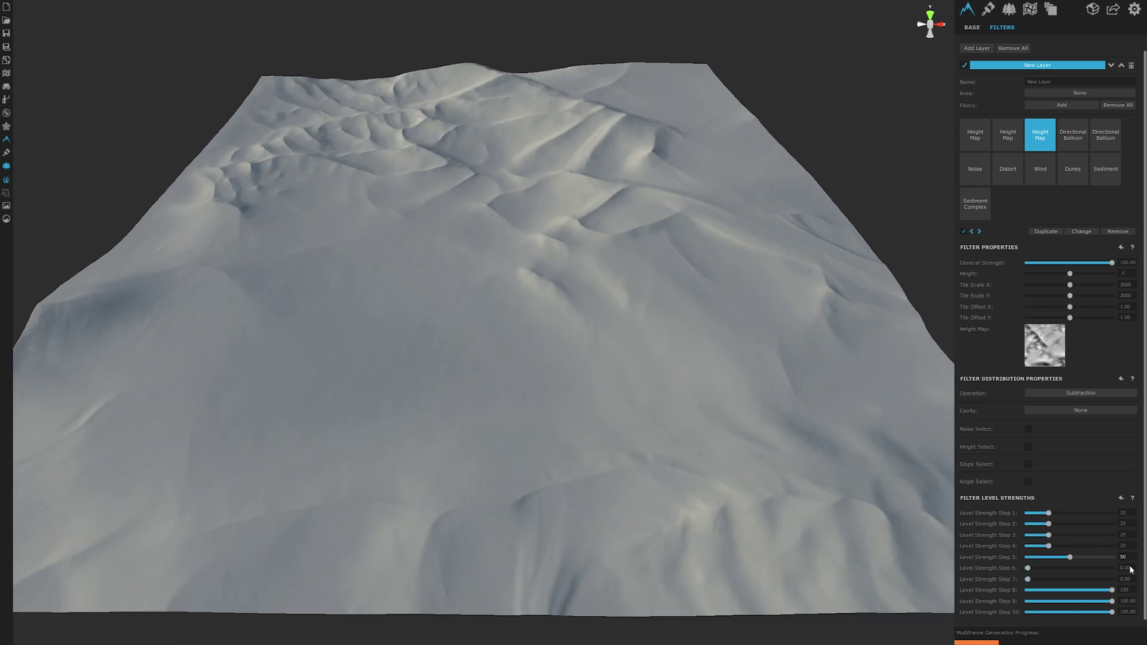
Set the third Height Map filter's level strength to 100 for steps 6 and 7, 50 for step 9, and 25 for step 10
left_click(1113, 567)
type("100")
left_click(1111, 578)
type("100")
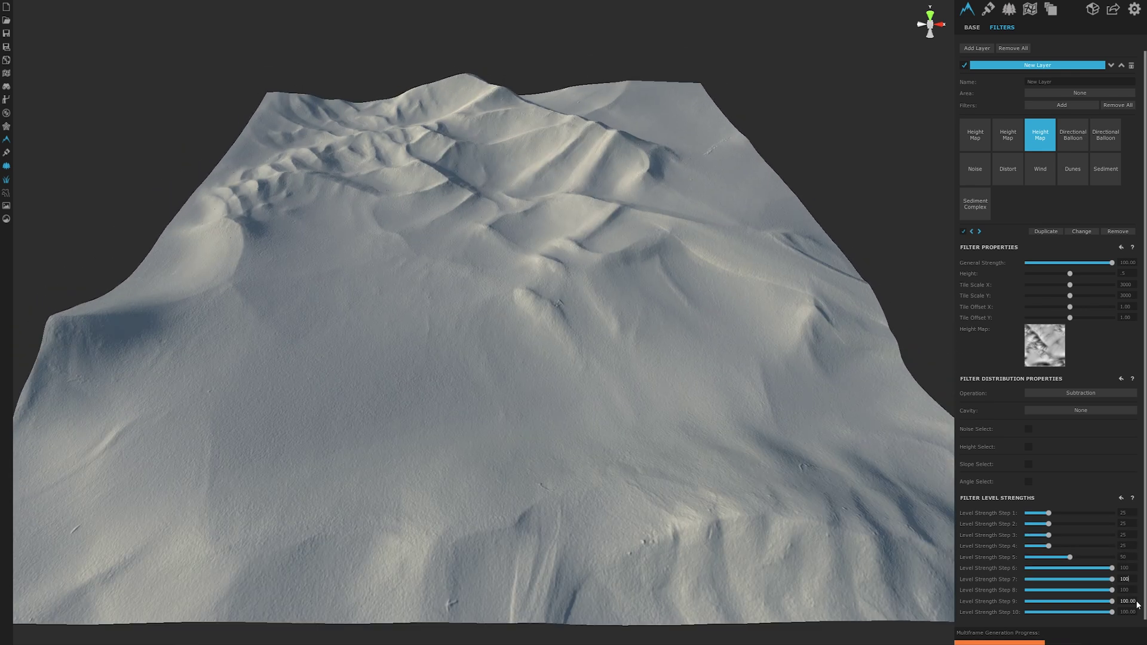
left_click(1113, 601)
type("50")
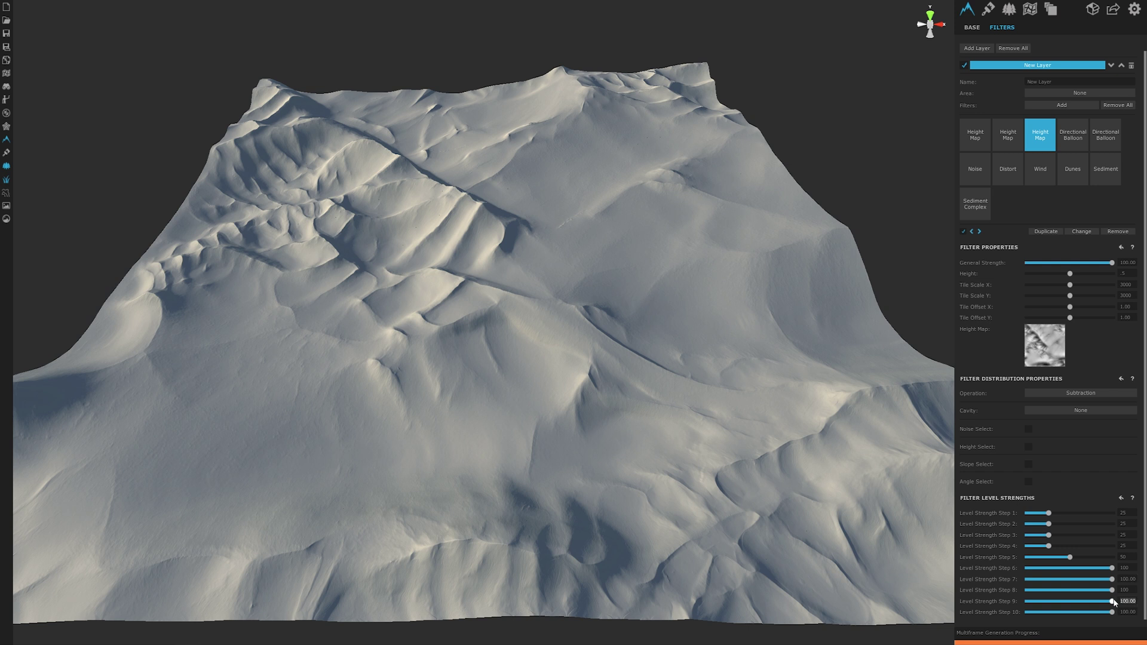
left_click(1123, 613)
type("25")
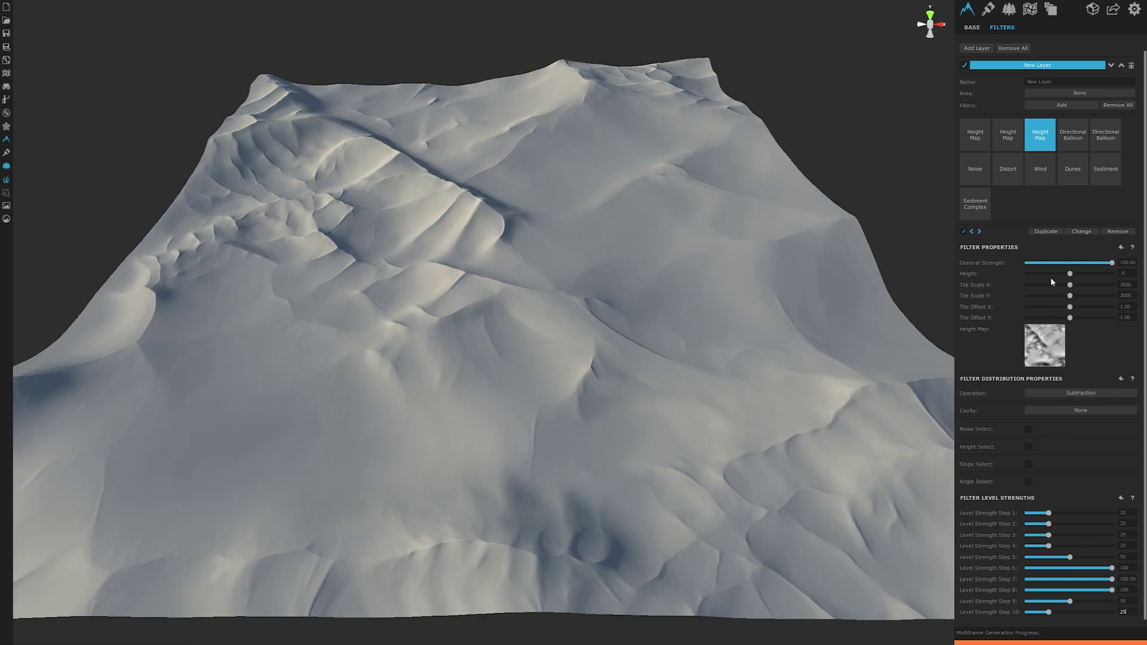
Enable the Distort filter in the layer
left_click(995, 173)
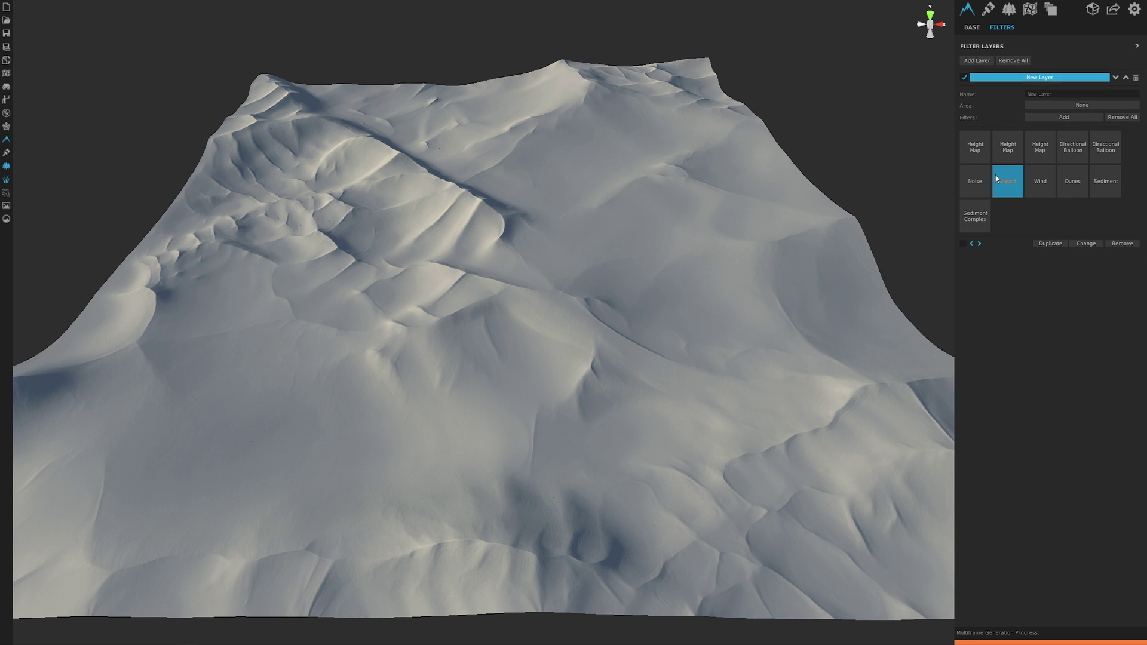
left_click(964, 250)
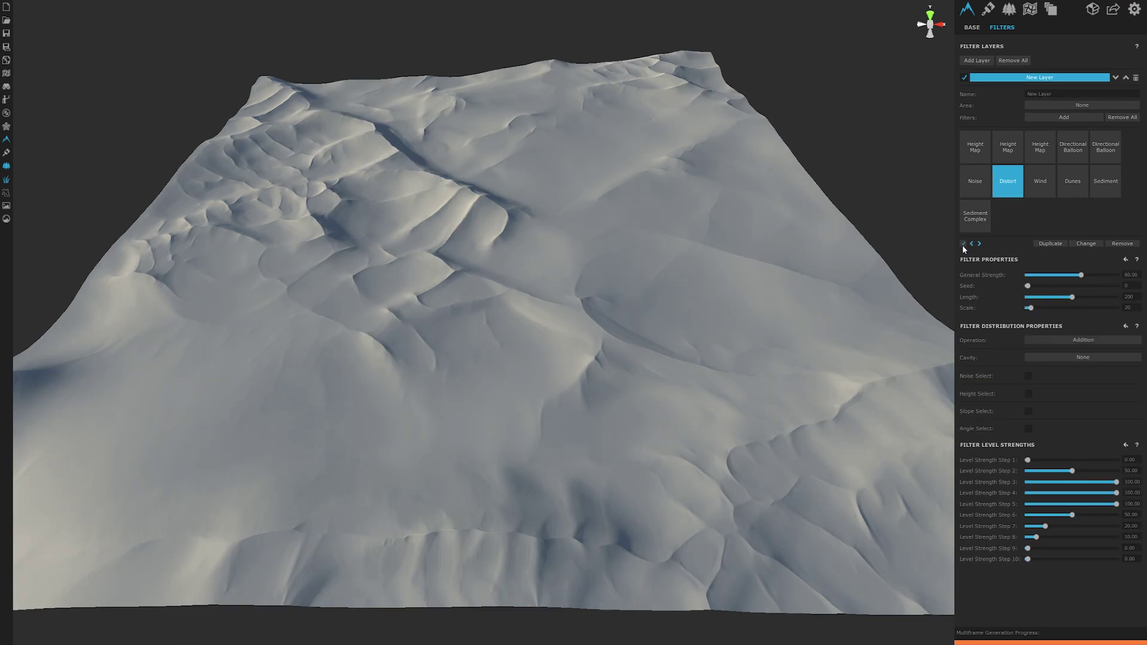
Set the third Height Map filter's Tile Scale X to 5000 and Tile Scale Y to 8000
left_click(1039, 150)
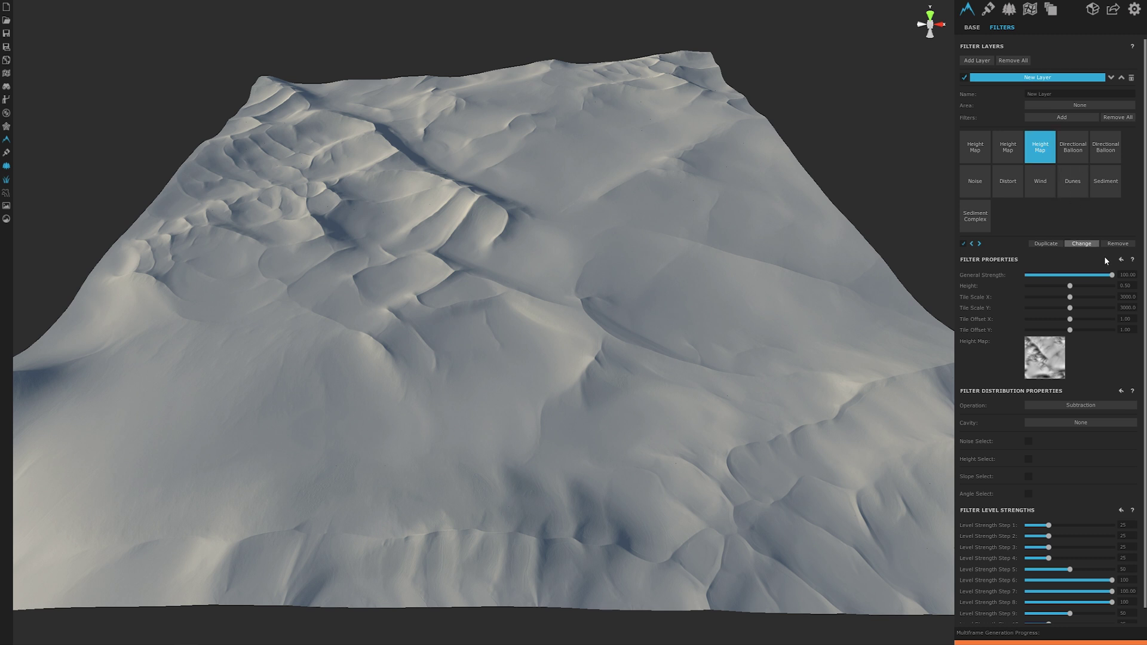
left_click_drag(1120, 297, 1141, 297)
type("5000")
key("Return")
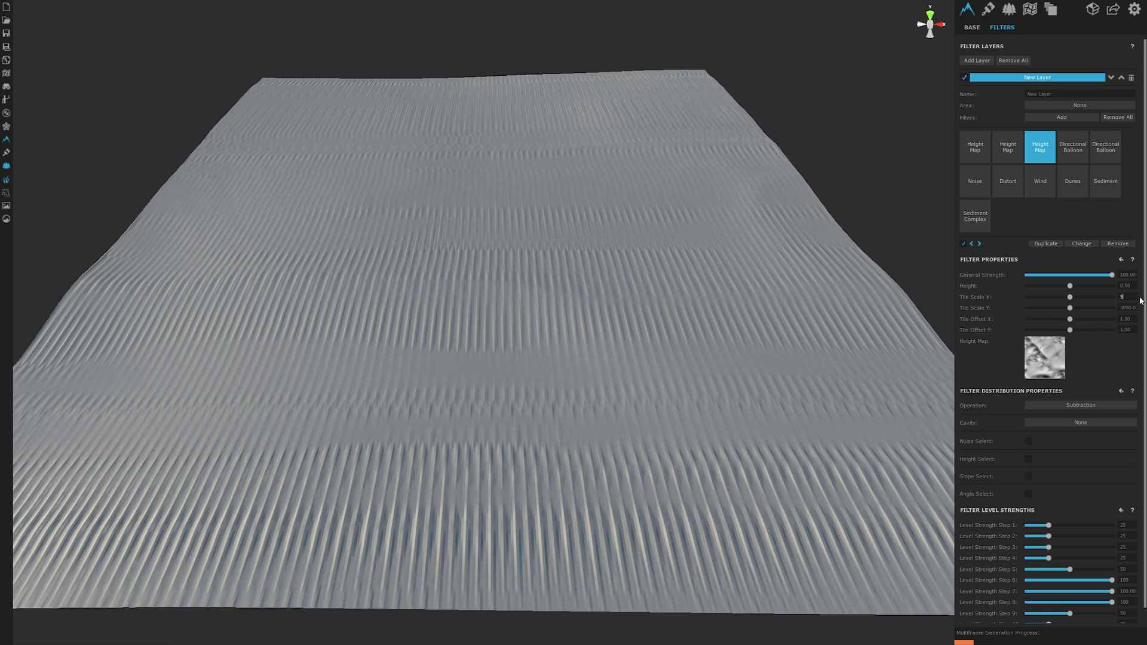
type("8000")
key("Return")
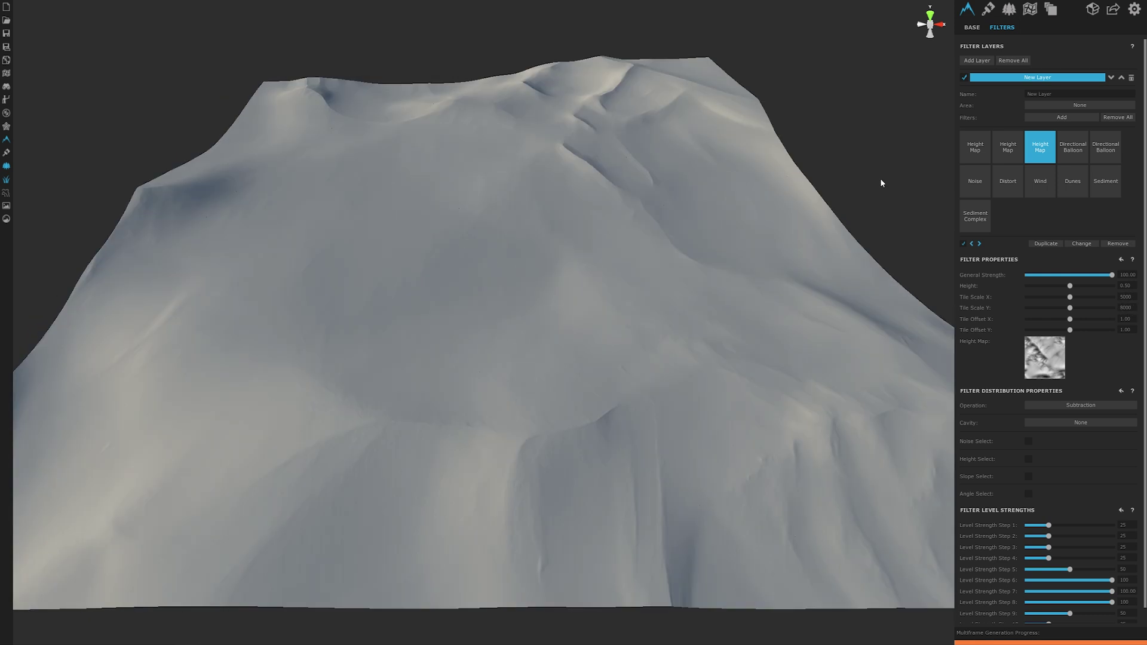
Examine the dune ridges and slopes up close from a low viewpoint
middle_click_drag(795, 299, 614, 290)
scroll(634, 305, "up", 3)
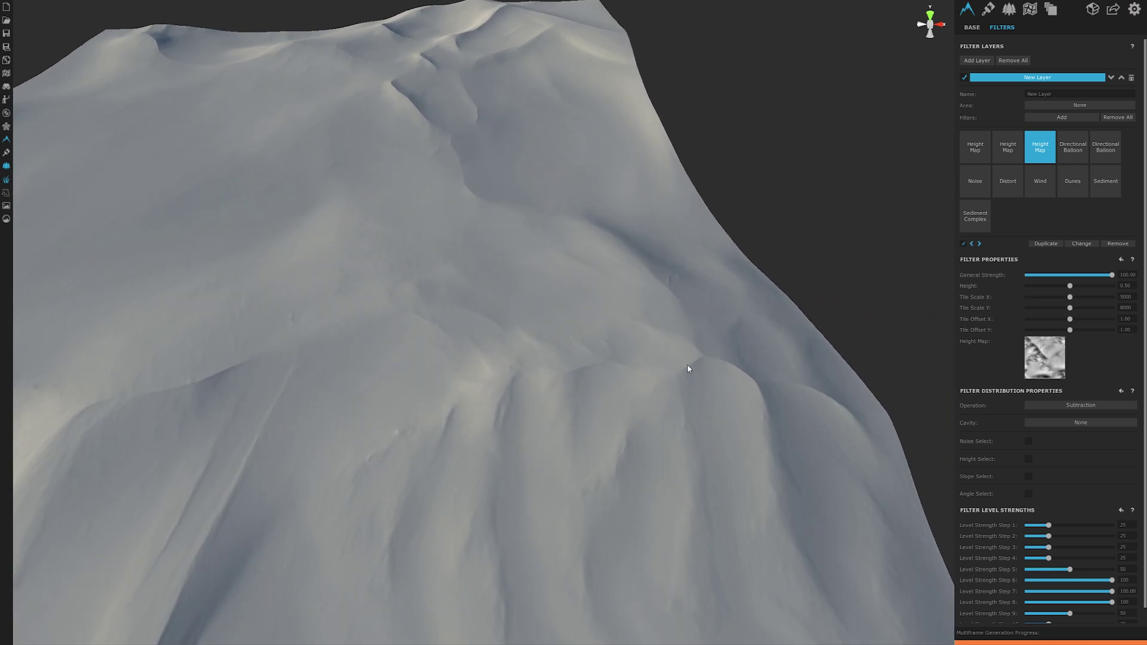
left_click_drag(688, 368, 678, 331)
middle_click_drag(679, 331, 565, 251)
scroll(691, 390, "up", 3)
left_click_drag(691, 389, 712, 371)
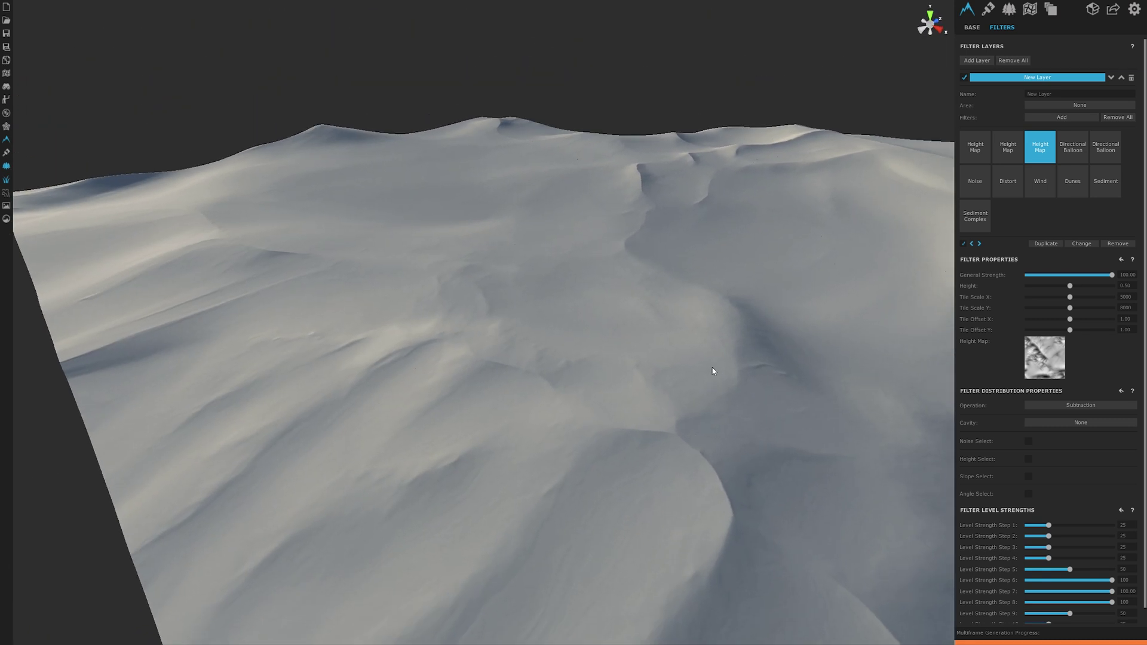
right_click_drag(713, 371, 694, 454)
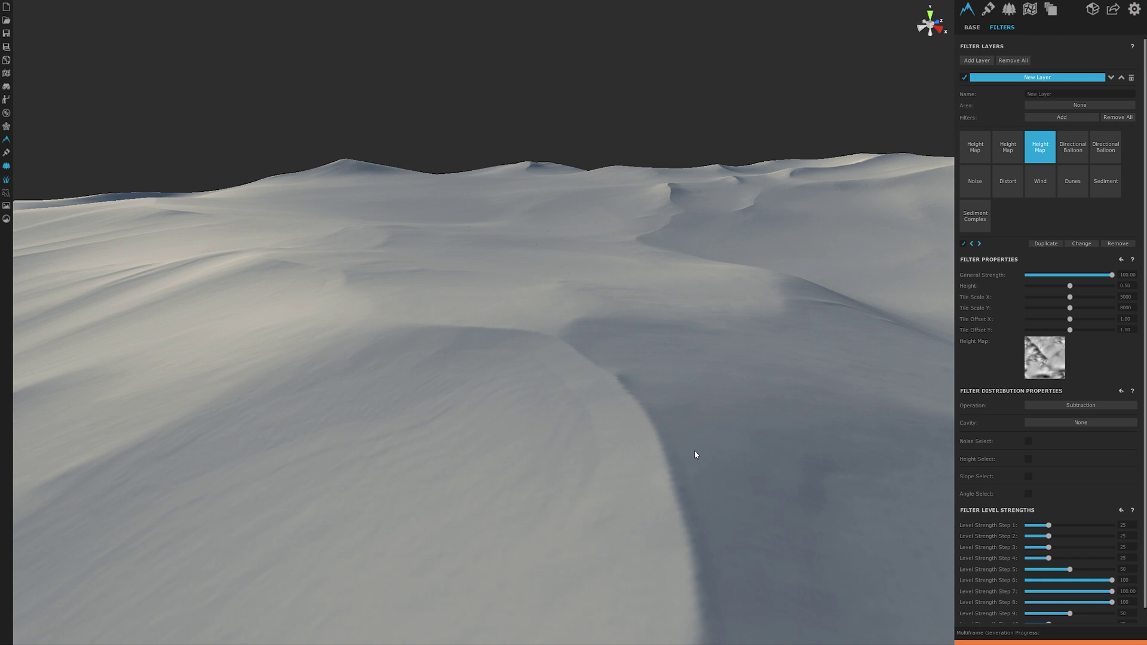
Turn on the terrain's texture display and view the sand dunes with the interface hidden
left_click(7, 152)
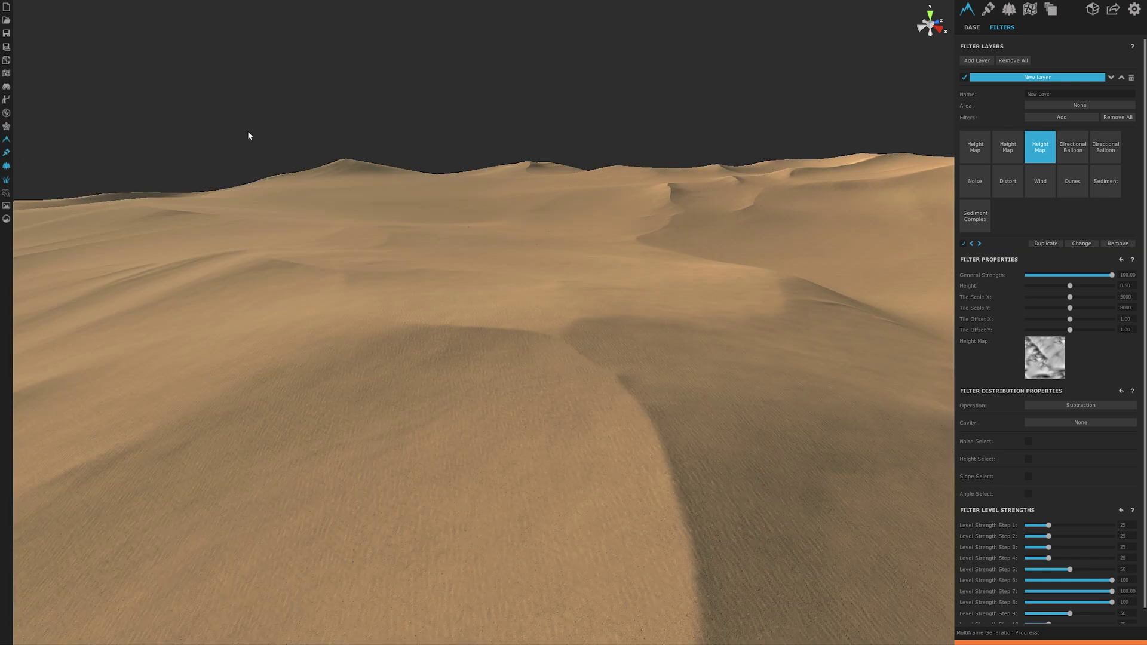
key("Tab")
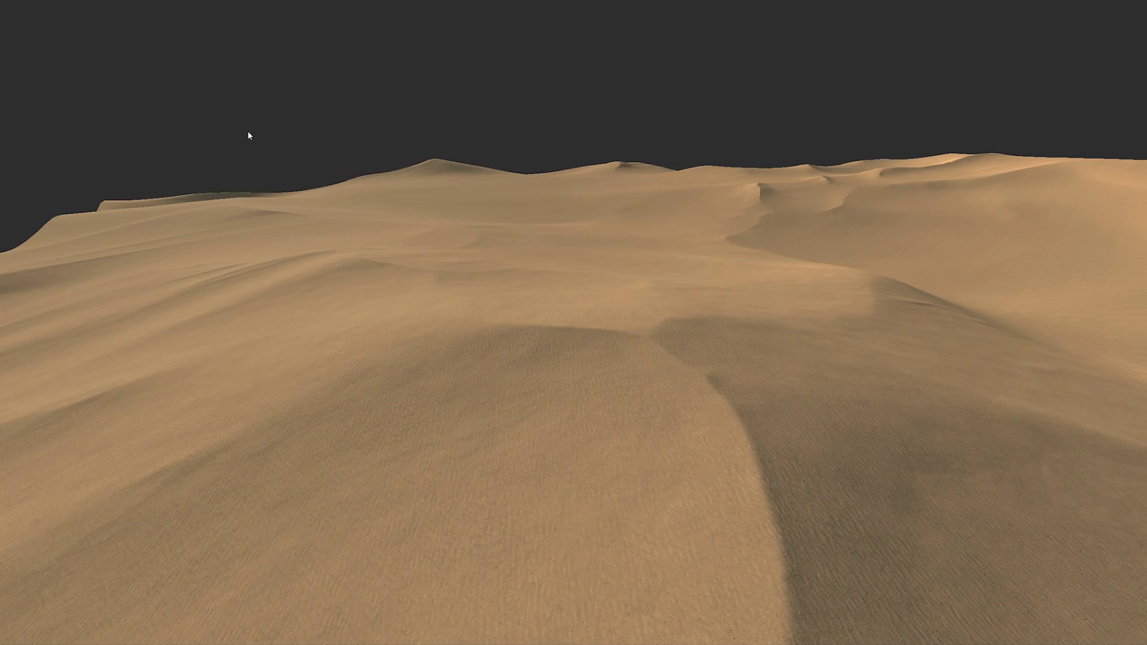
right_click_drag(266, 199, 412, 298)
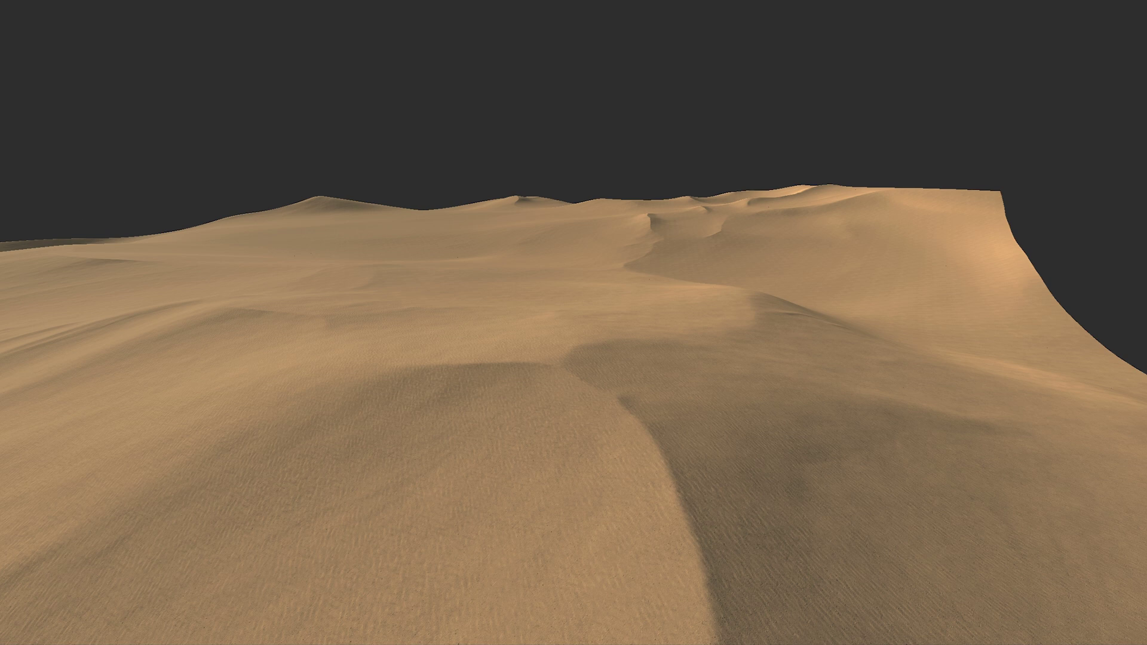